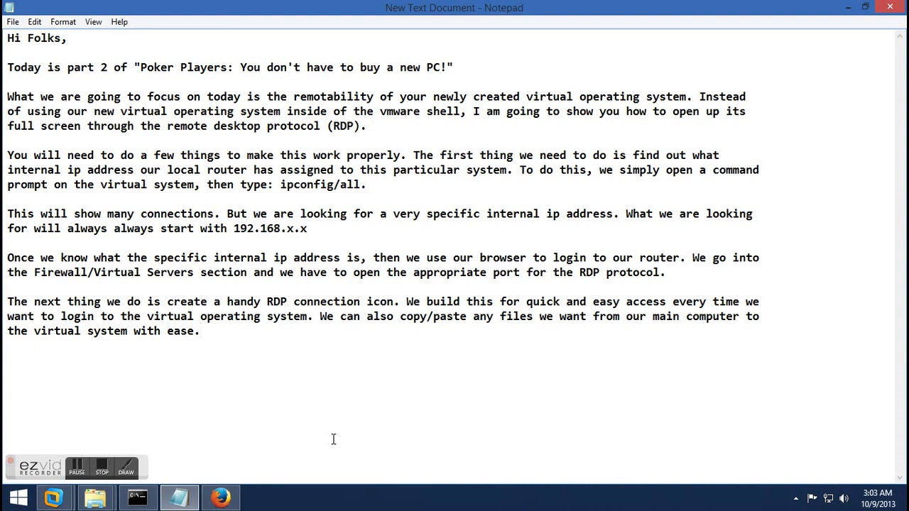
Switch to the Windows 8 x64 virtual machine in VMware Workstation and open a command prompt with cmd inside it
left_click(848, 9)
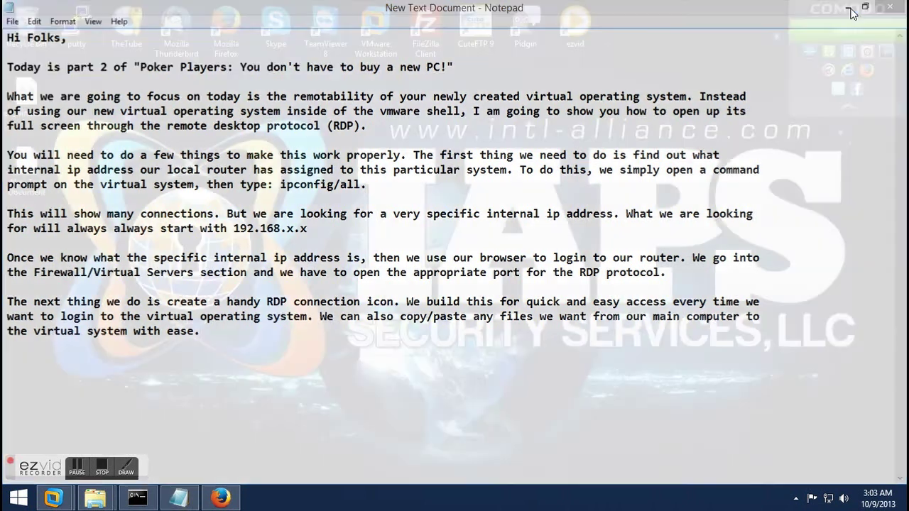
mouse_move(63, 505)
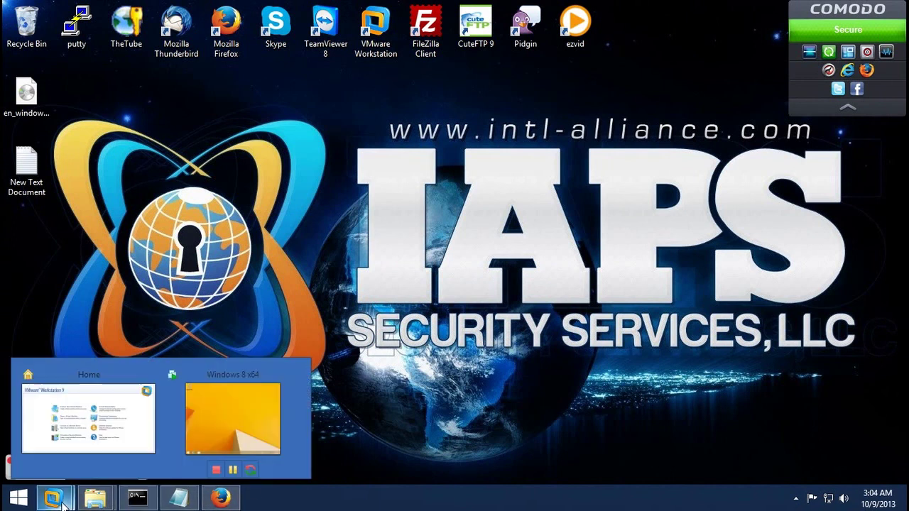
left_click(220, 427)
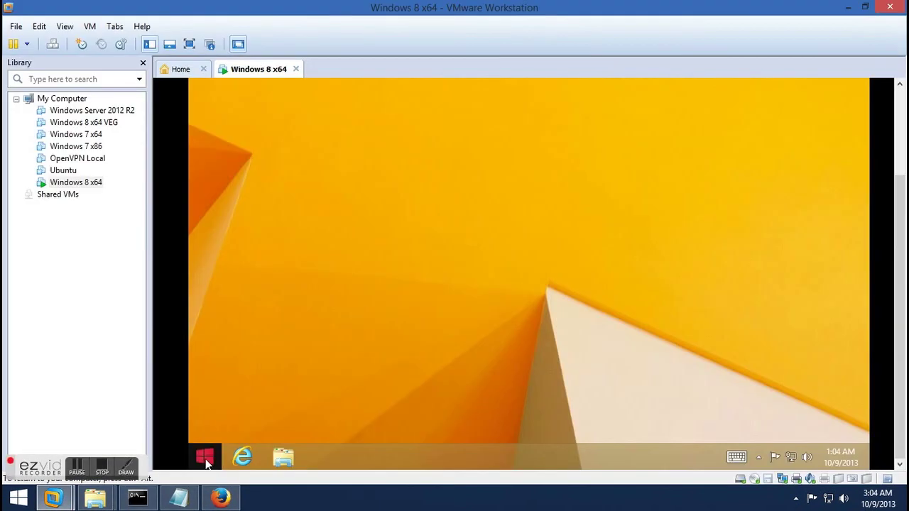
right_click(205, 462)
left_click(232, 415)
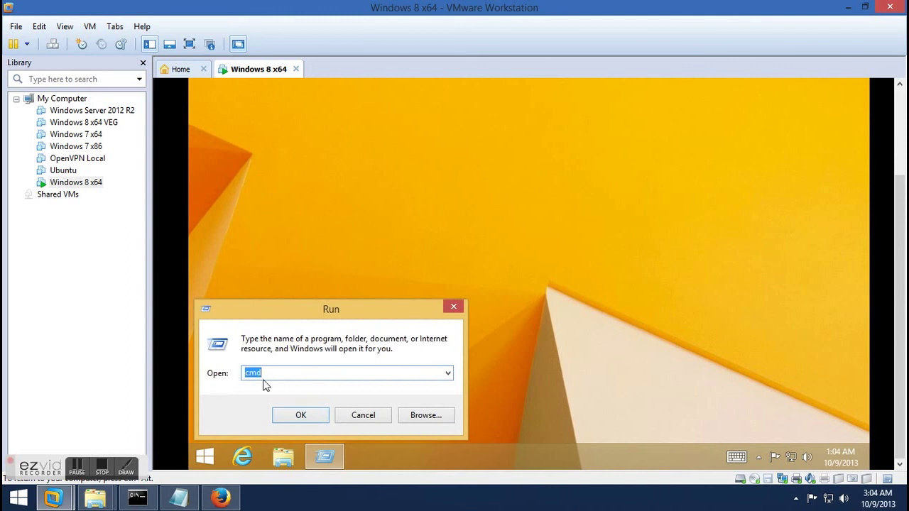
left_click(290, 415)
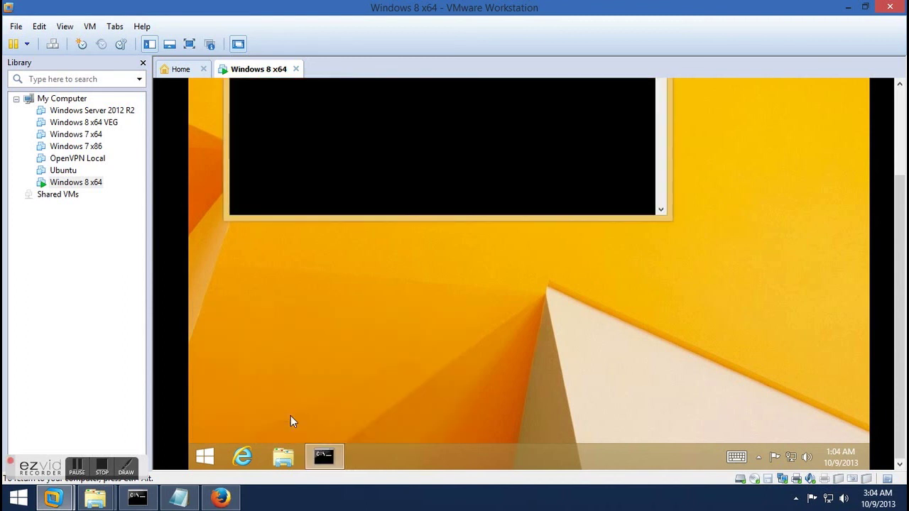
Enlarge the command prompt window and run ipconfig /all to read the virtual machine's internal IPv4 address
scroll(900, 264, "up", 3)
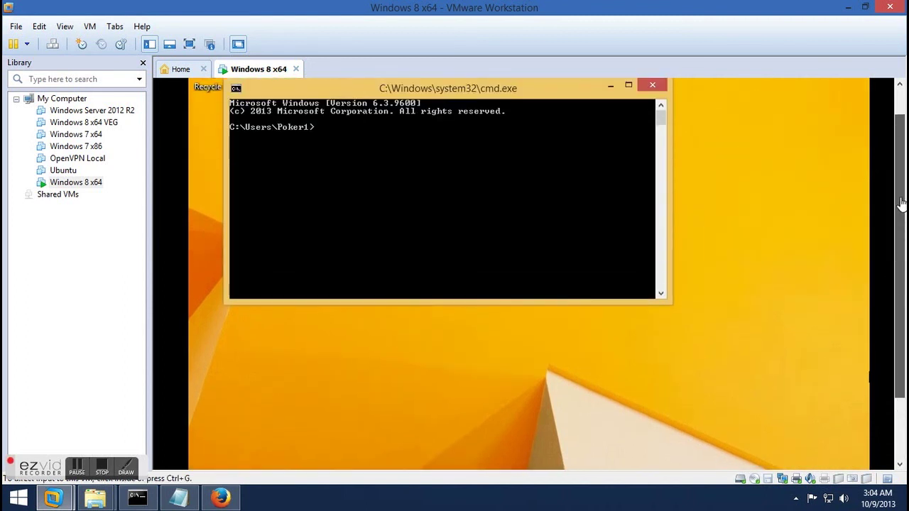
left_click_drag(516, 301, 529, 462)
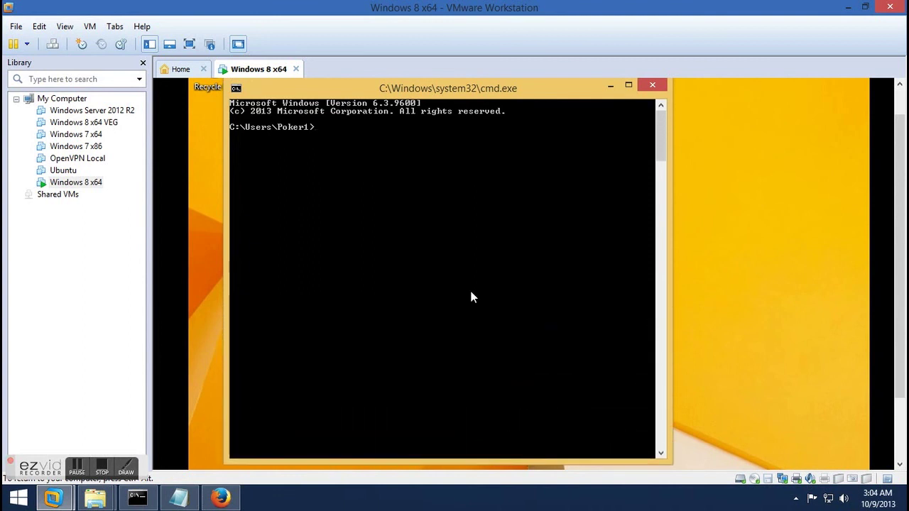
type("pconfig /all")
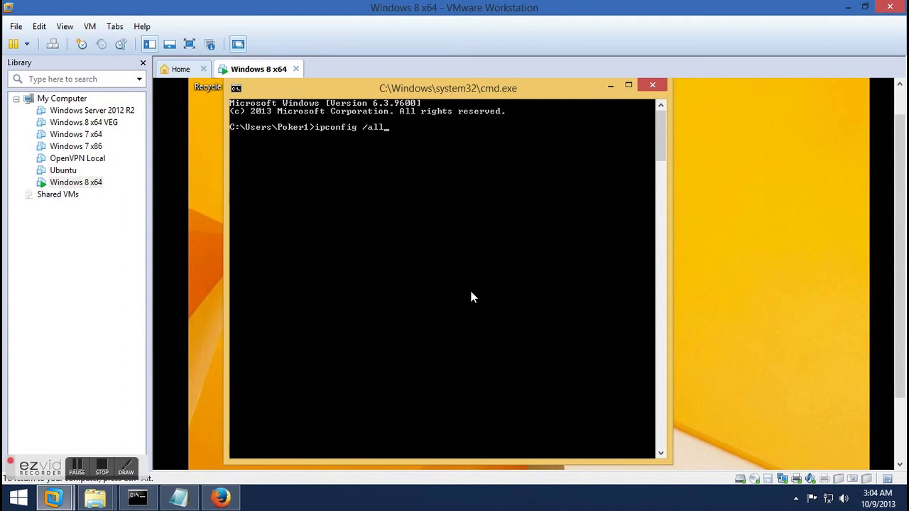
key("Return")
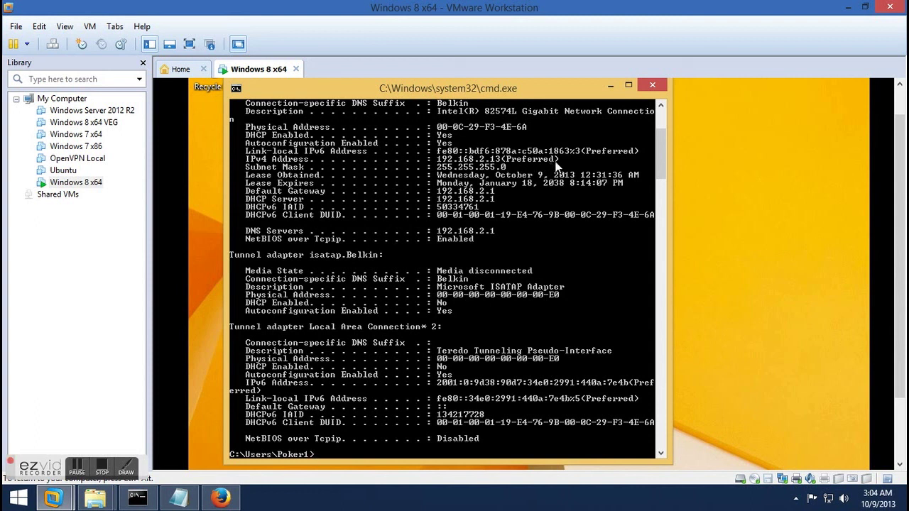
left_click(847, 7)
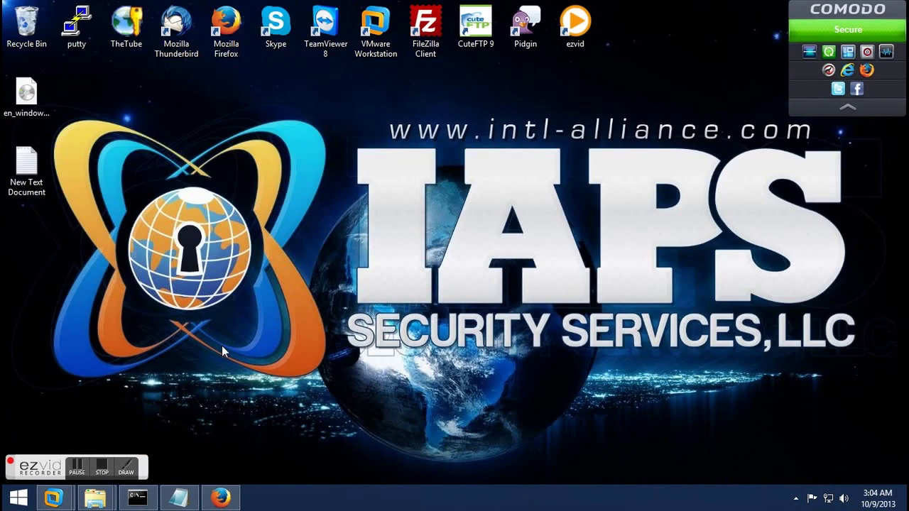
On the Belkin router's Virtual Servers page in Firefox, enable entry 1 with description RDP, inbound port 3389 and type TCP&UDP
left_click(221, 497)
left_click(172, 242)
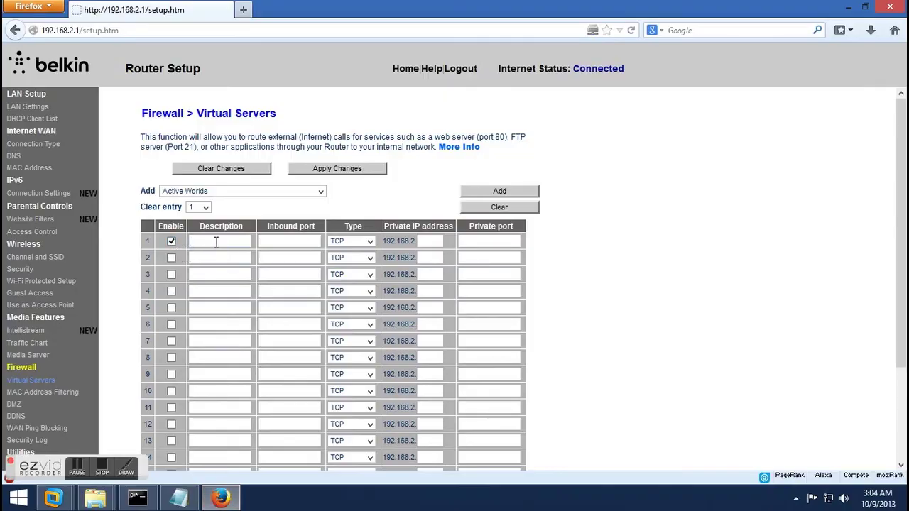
type("RDP")
key("Tab")
type("3389")
left_click(347, 241)
left_click(346, 273)
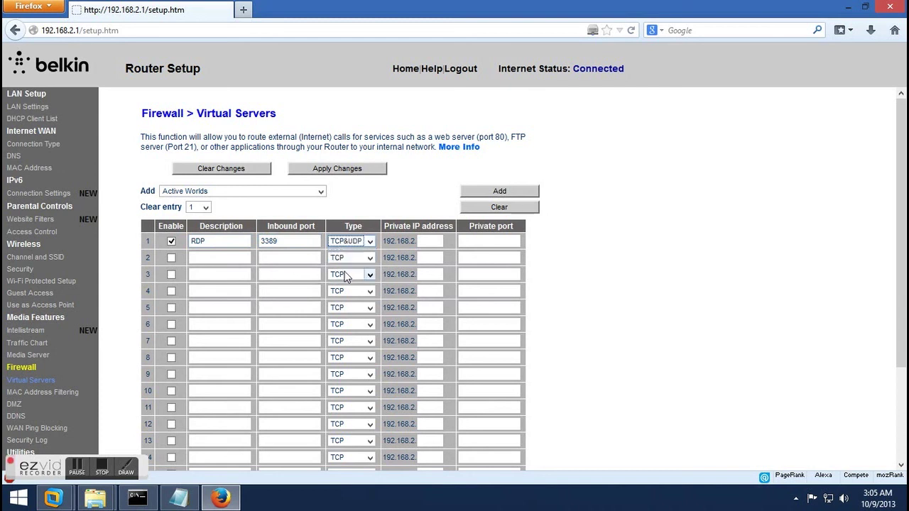
Set entry 1's private IP address ending to 13 and its private port to 3389, and apply the router changes
left_click(428, 241)
type("13")
left_click(480, 243)
type("3389")
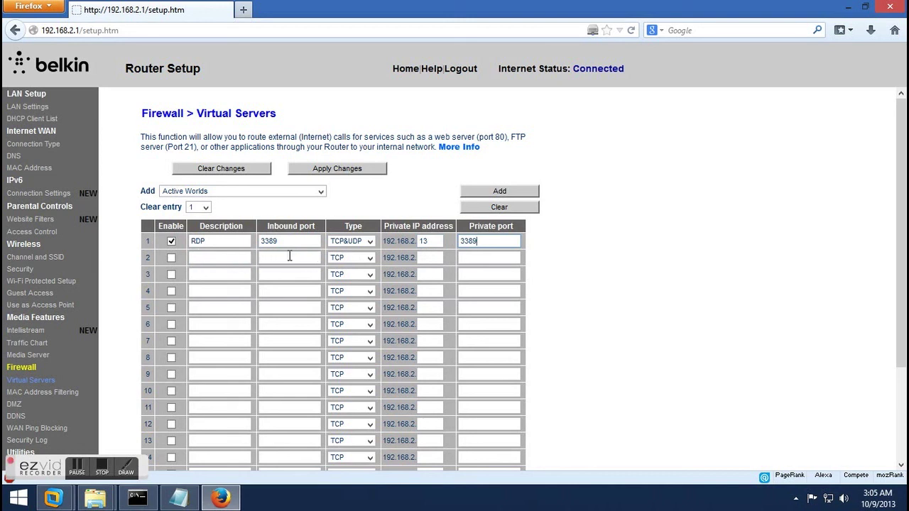
scroll(346, 273, "down", 3)
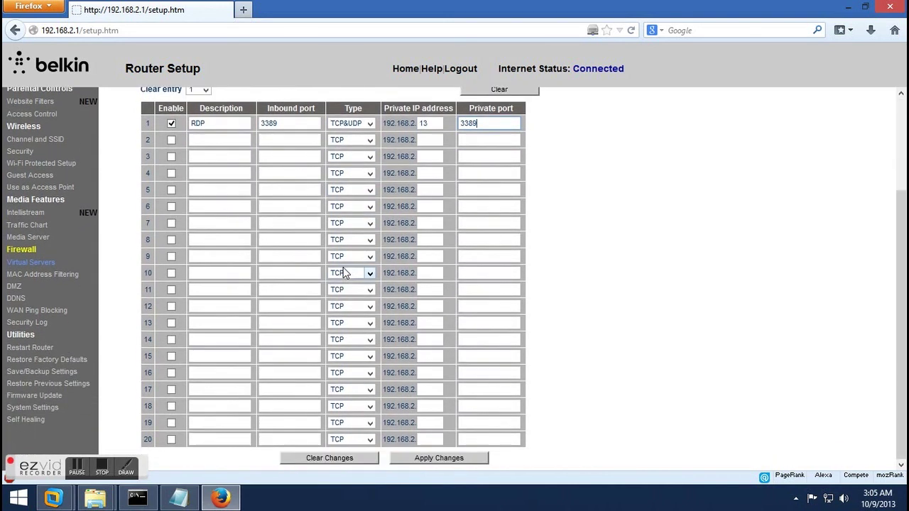
left_click(418, 459)
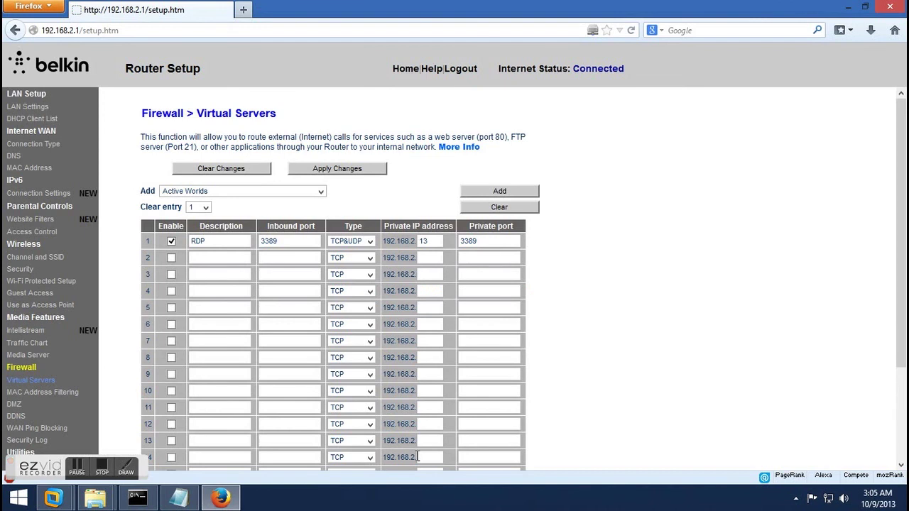
left_click(848, 7)
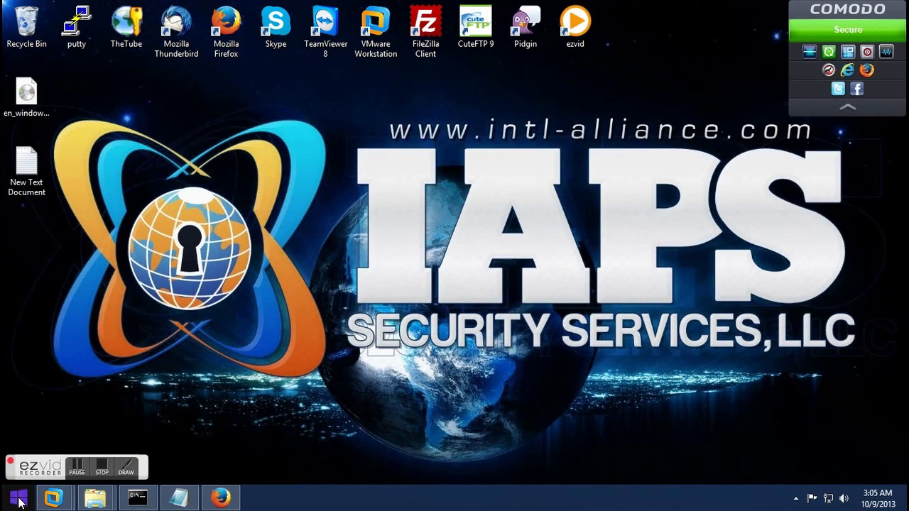
Search the host computer for Remote Desktop Connection, open it and expand its full options
right_click(22, 498)
left_click(51, 439)
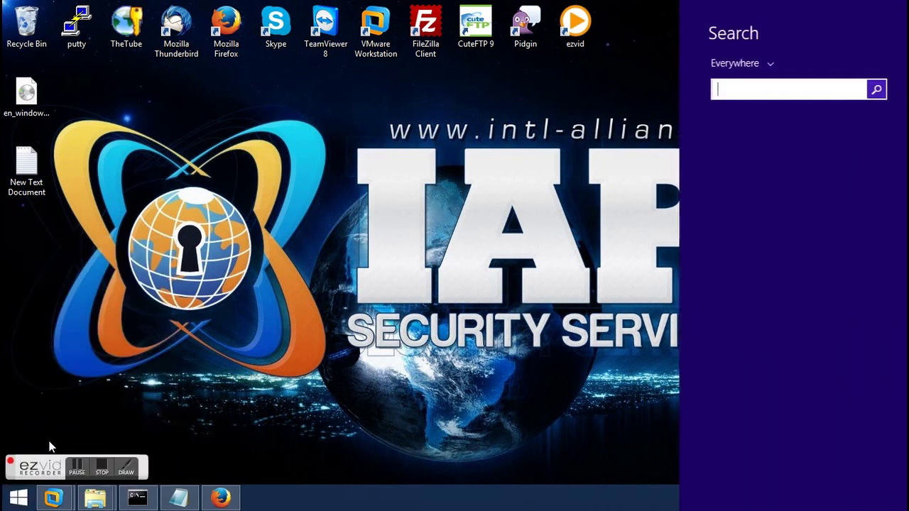
type("remote Desktop Connection")
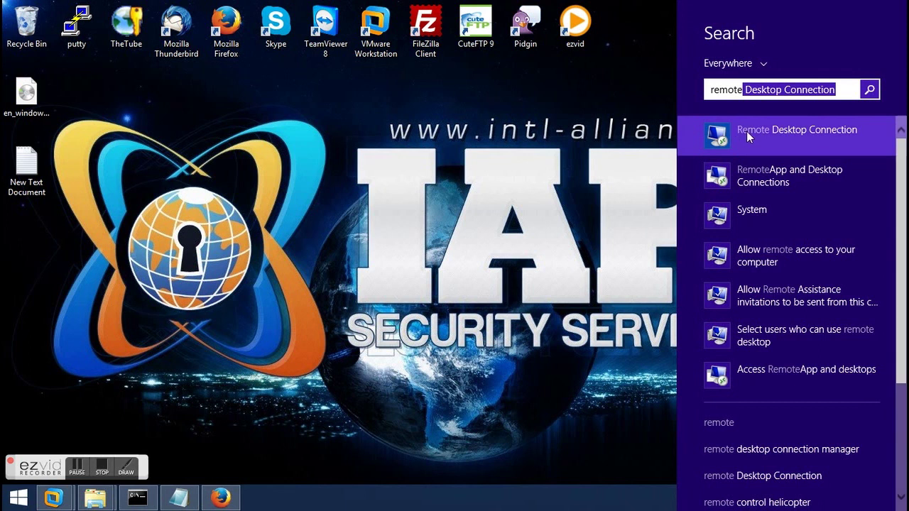
left_click(773, 128)
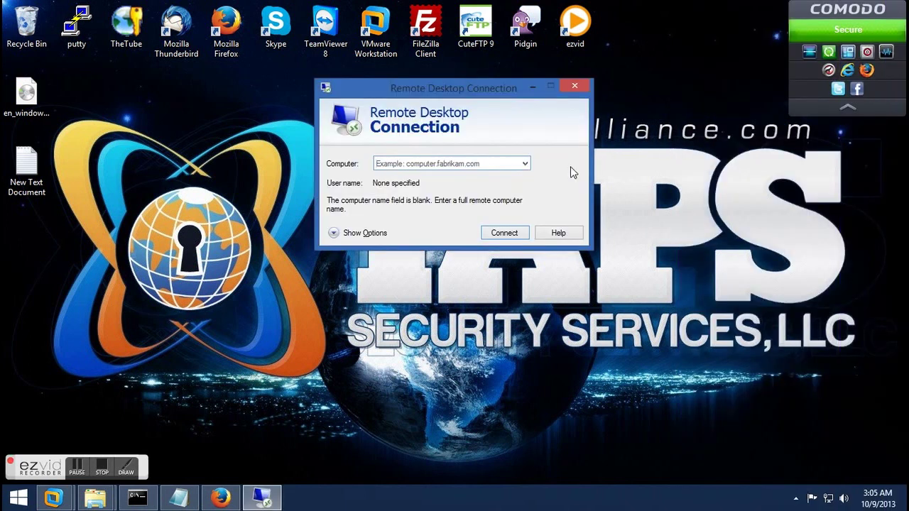
left_click(374, 232)
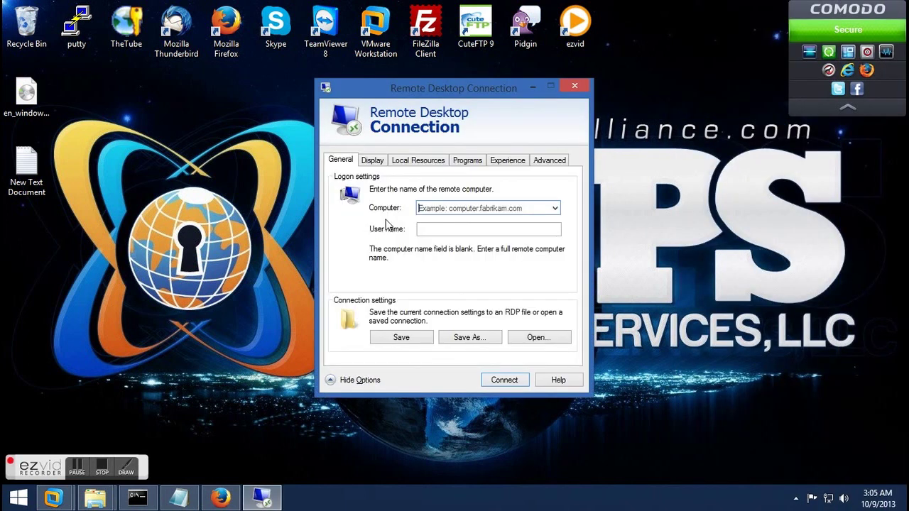
Set the remote computer to 192.168.2.13 and the user name to Poker1, and allow credentials to be saved
left_click(445, 208)
type("192.16")
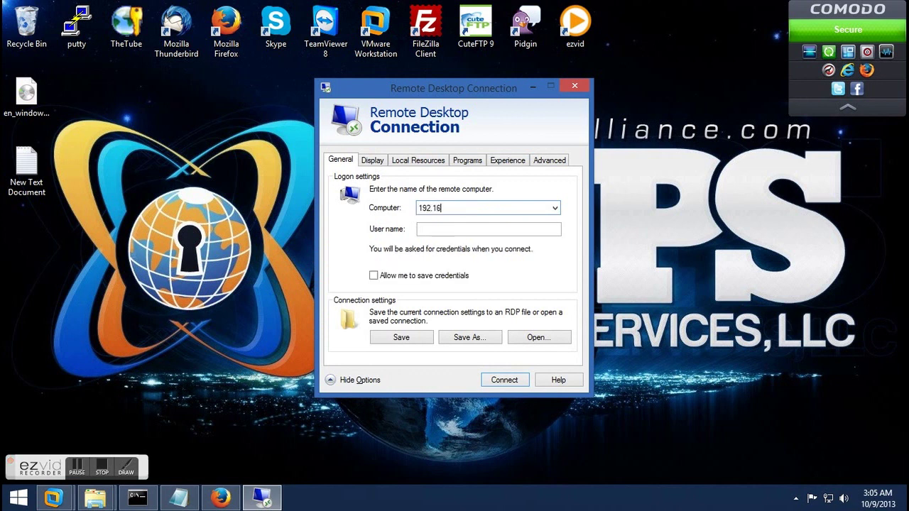
type("8.2.13")
left_click(436, 229)
type("Po")
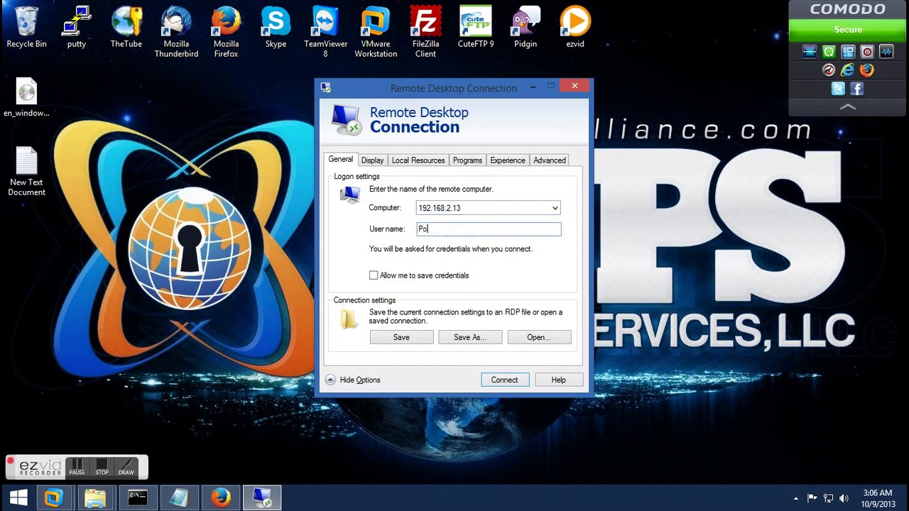
type("ker1")
left_click(418, 279)
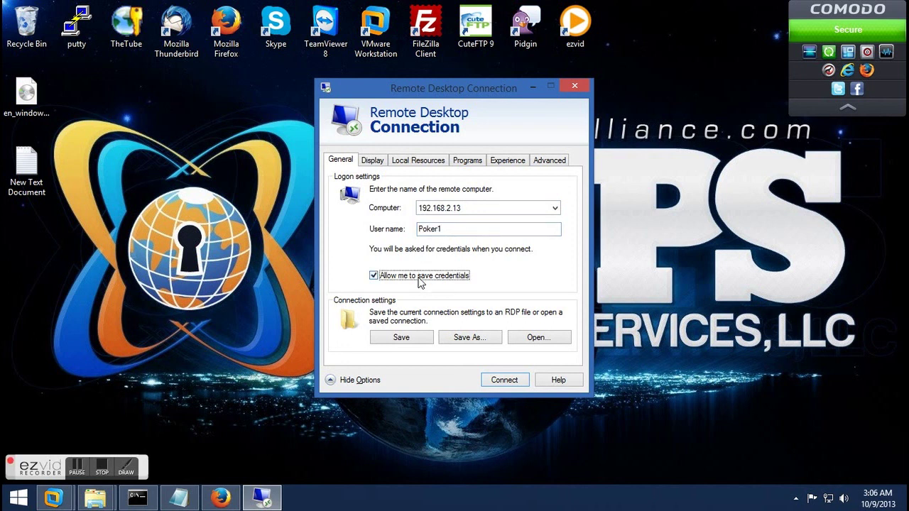
Save the connection settings to the Desktop as a Remote Desktop file named RDP and close Remote Desktop Connection
left_click(458, 337)
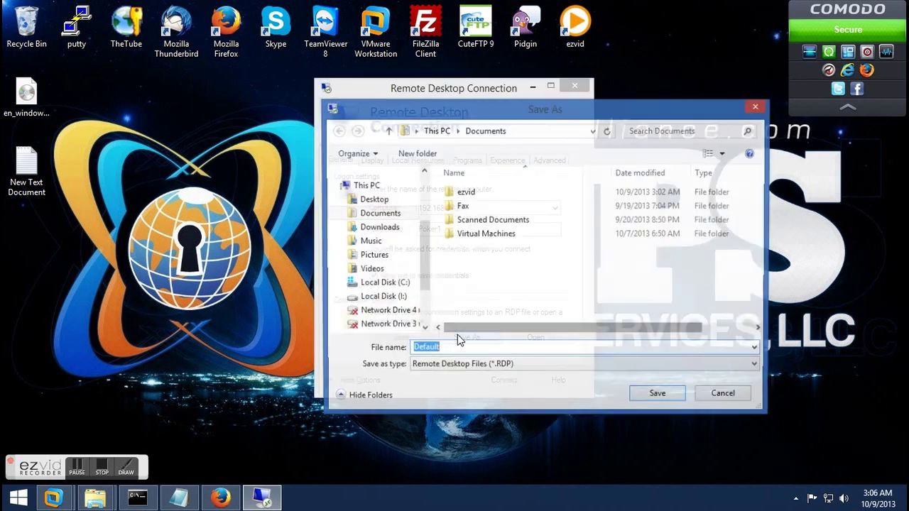
left_click(374, 201)
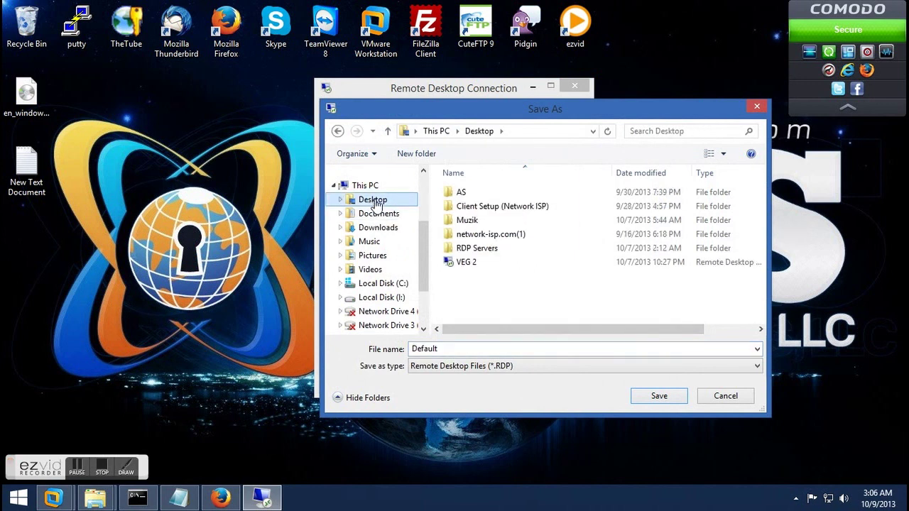
double_click(453, 348)
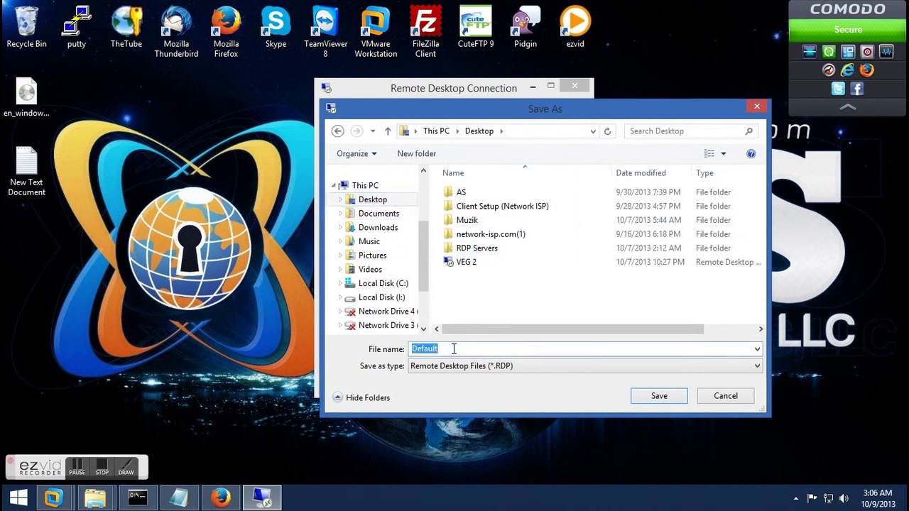
type("RDP")
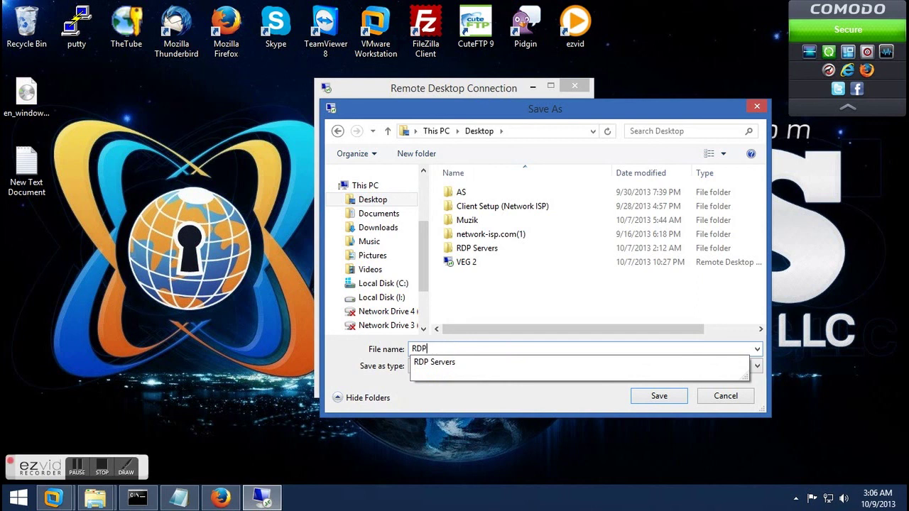
left_click(587, 406)
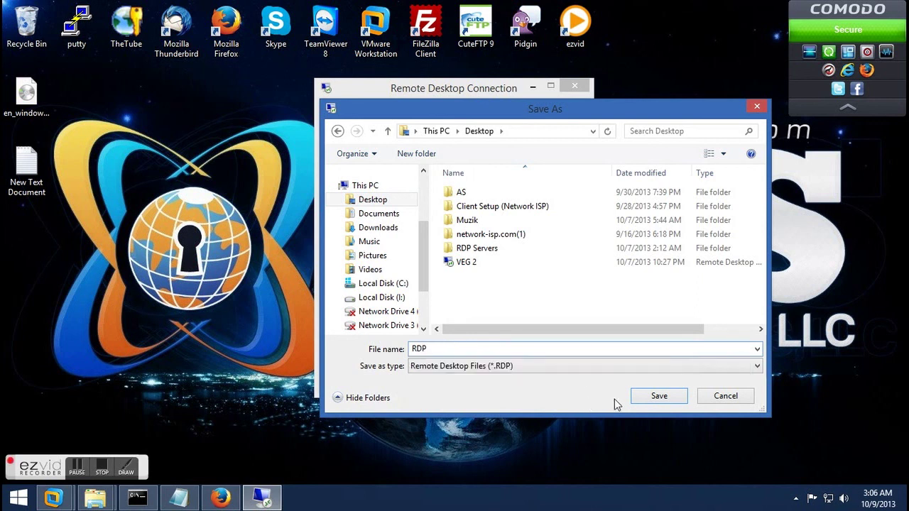
left_click_drag(421, 221, 418, 177)
left_click(373, 191)
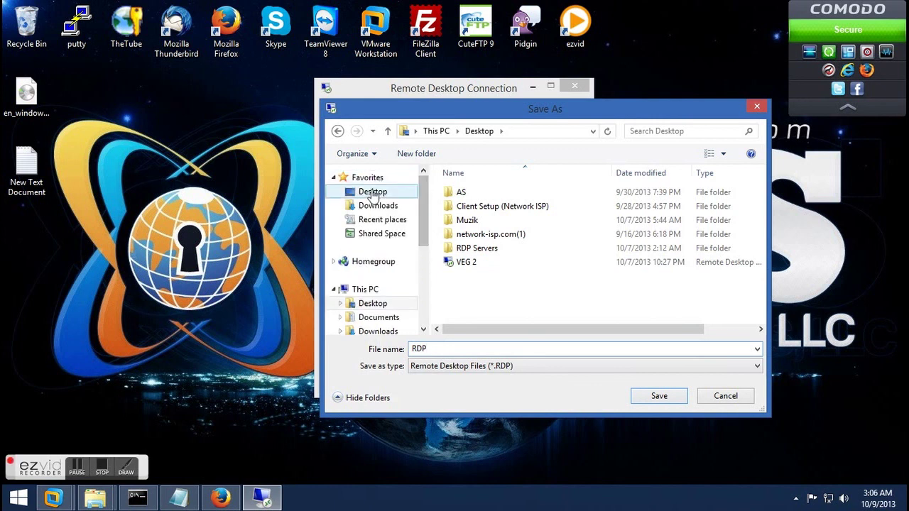
left_click(660, 396)
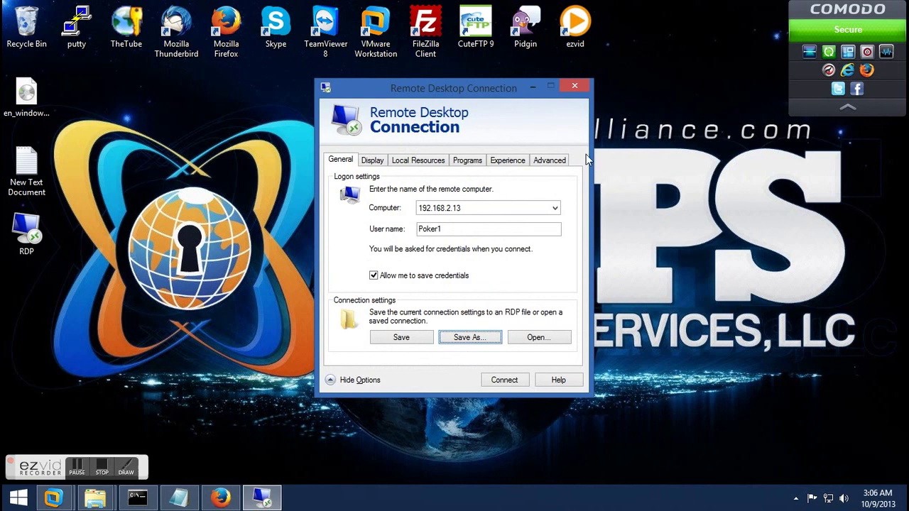
left_click(575, 88)
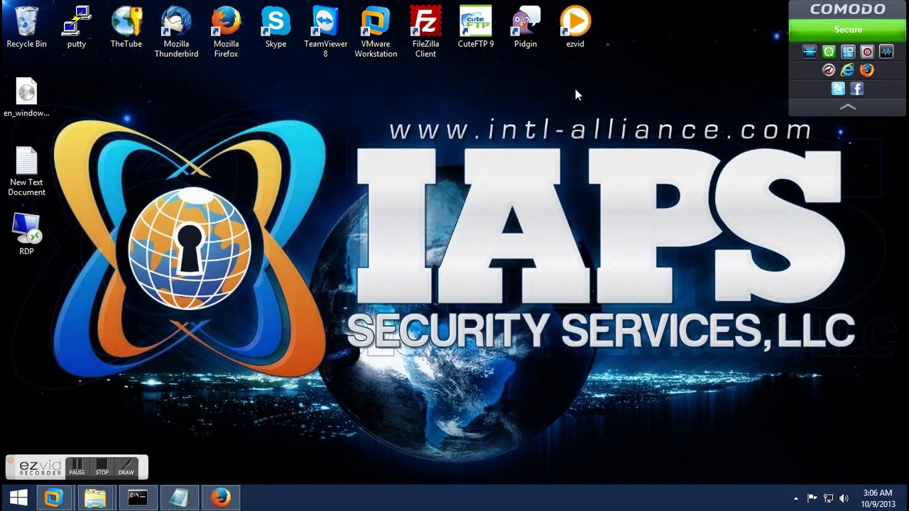
Launch the RDP desktop shortcut, turn off further prompts for this computer and connect to it
left_click(17, 237)
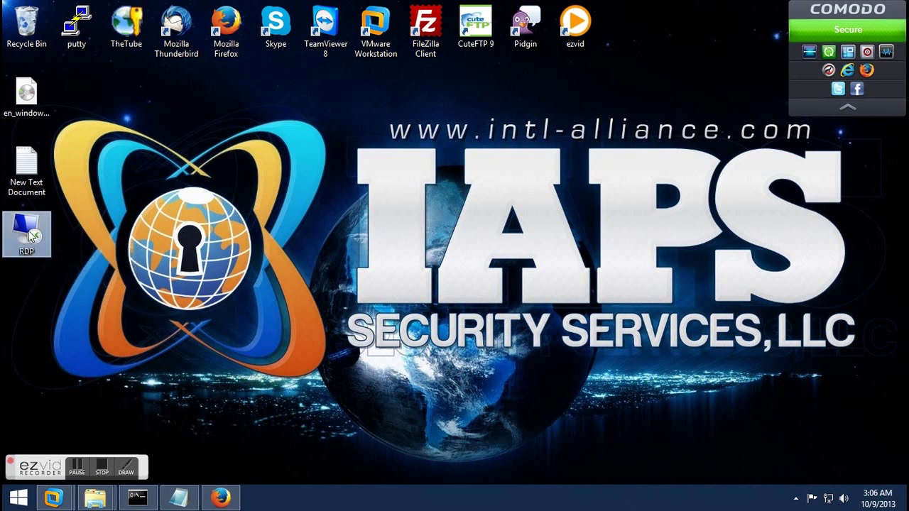
double_click(31, 237)
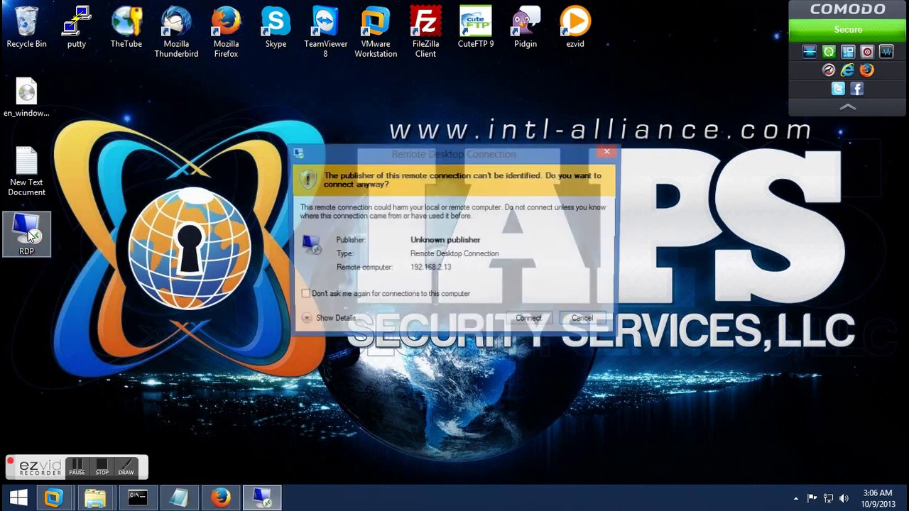
left_click(399, 298)
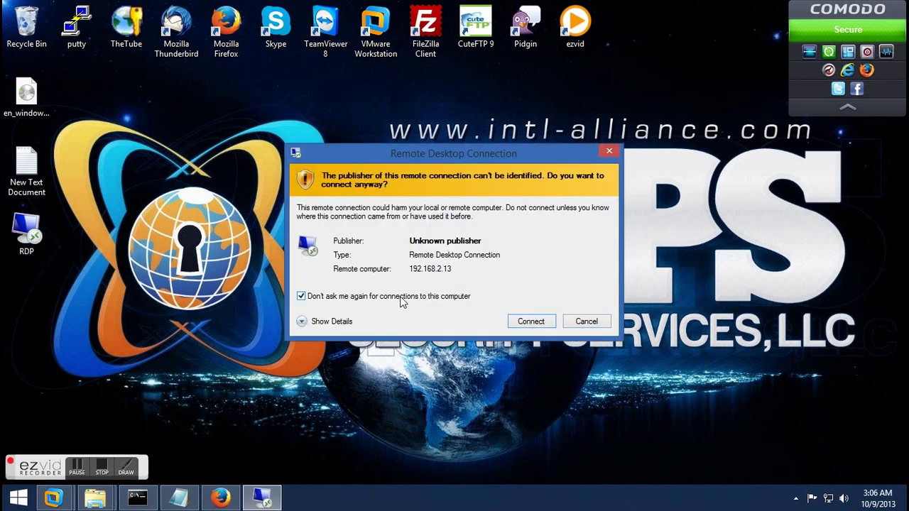
left_click(526, 322)
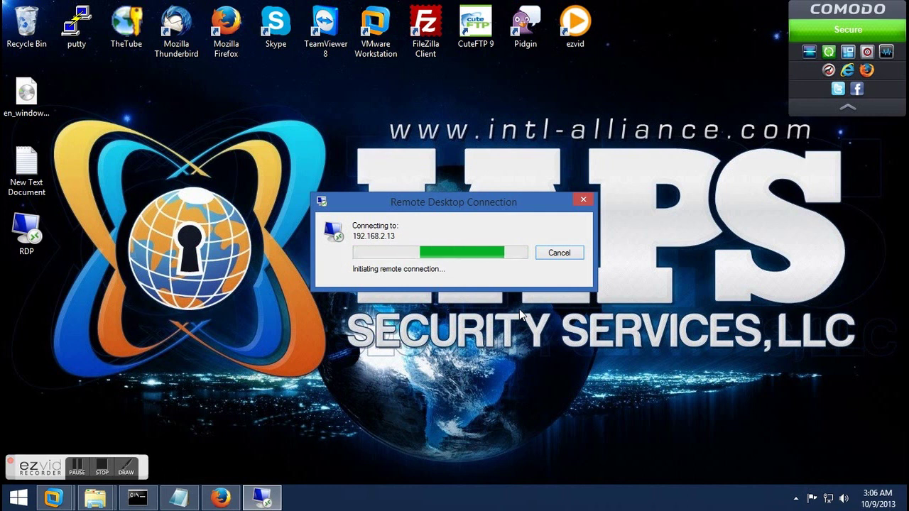
Cancel the connection attempt and add to the Notepad notes "When it blocks you, this means we now need to open the rdp port on the virtual system"
left_click(560, 257)
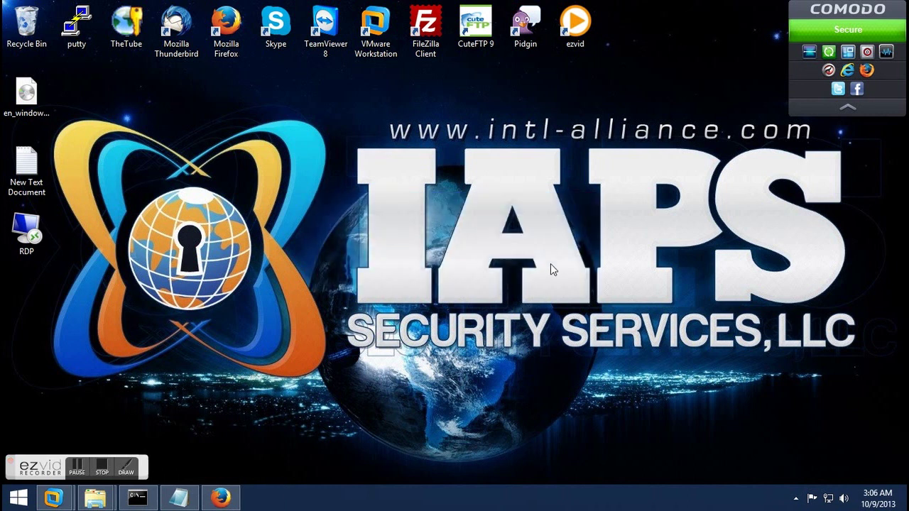
left_click(179, 497)
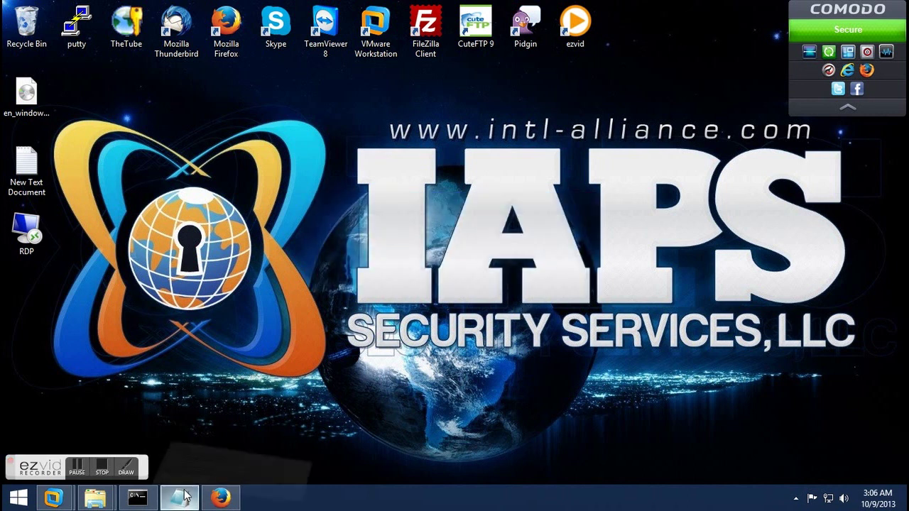
left_click(277, 343)
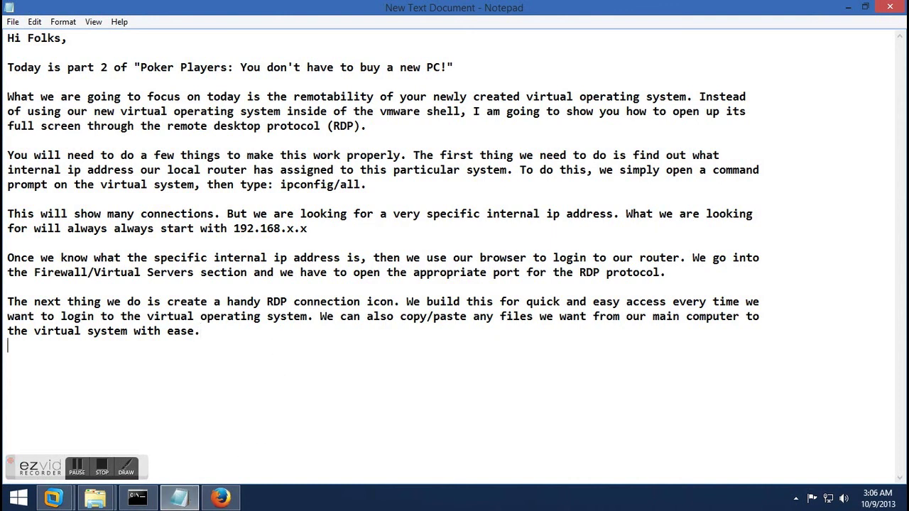
key("Return")
key("Return")
type("When it blocks you, th")
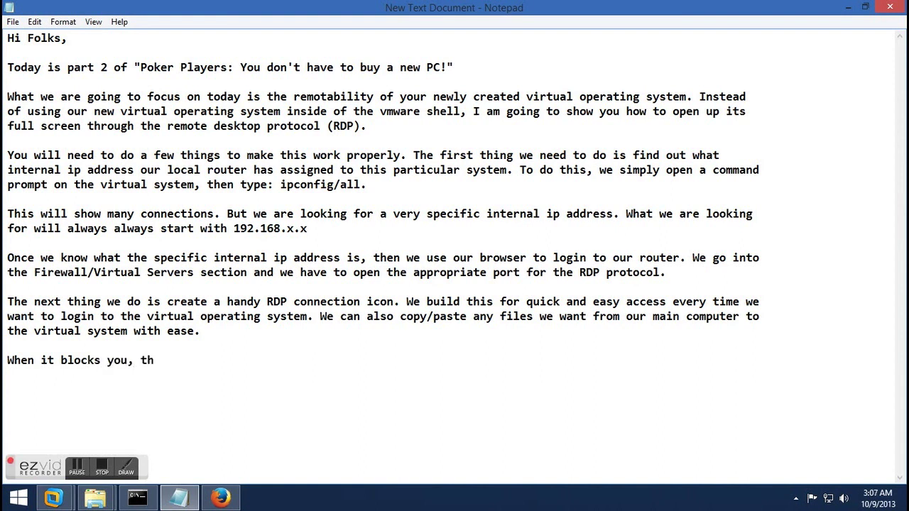
type("is means we now need to open the rdp ")
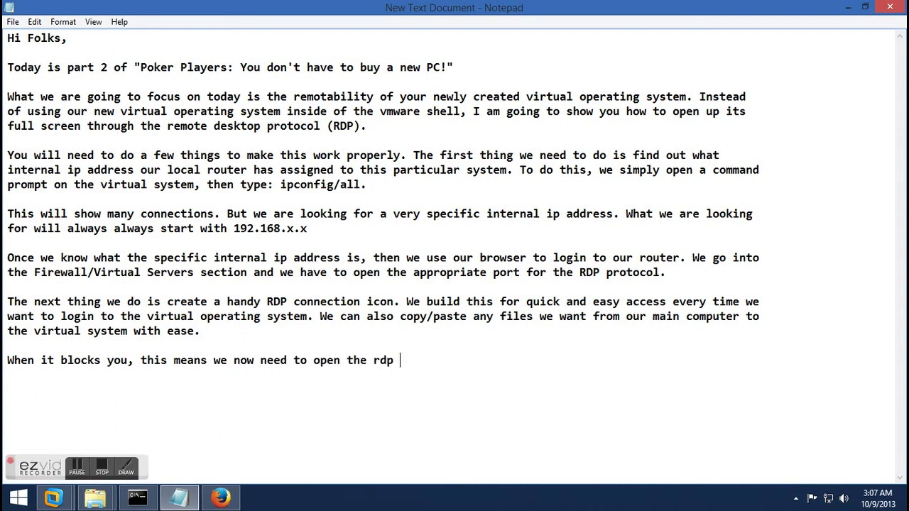
type("port on the ")
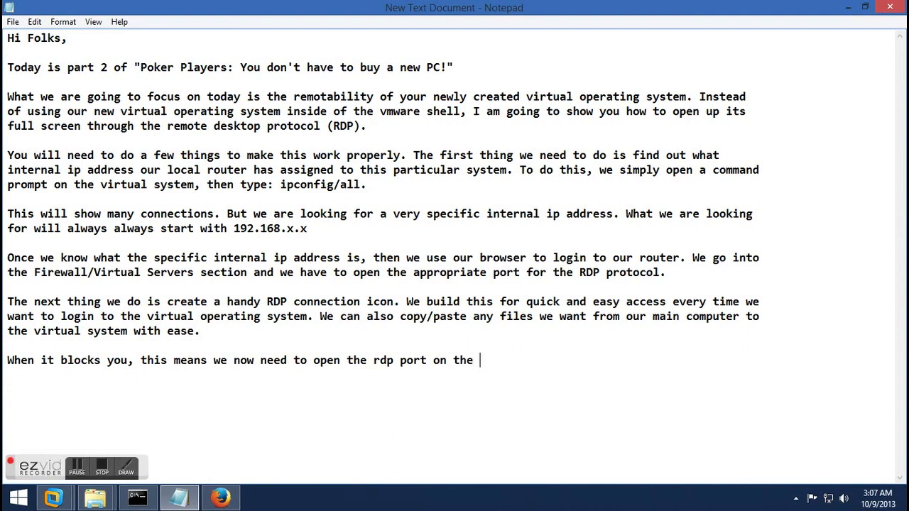
type("virtual system")
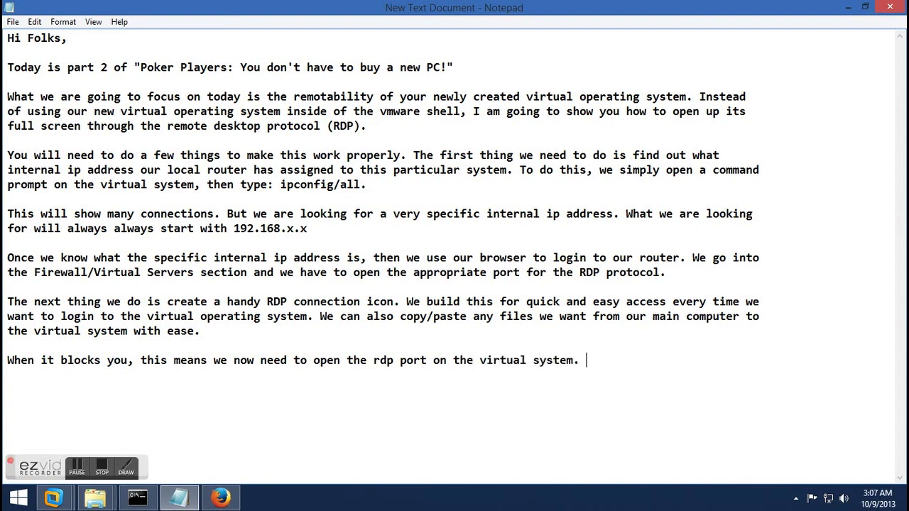
Finish the paragraph with ". This is how we do that....." followed by a blank line, and minimize the notes
type(". This is how ")
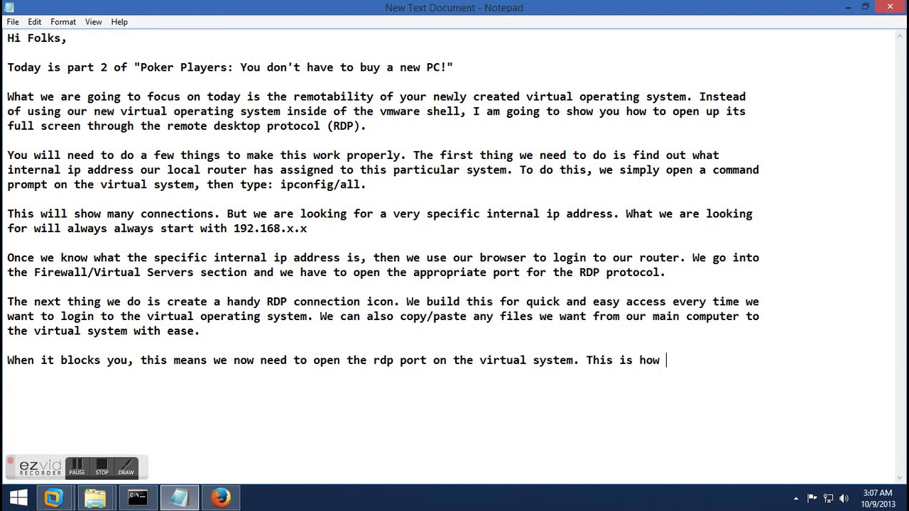
type("we do that")
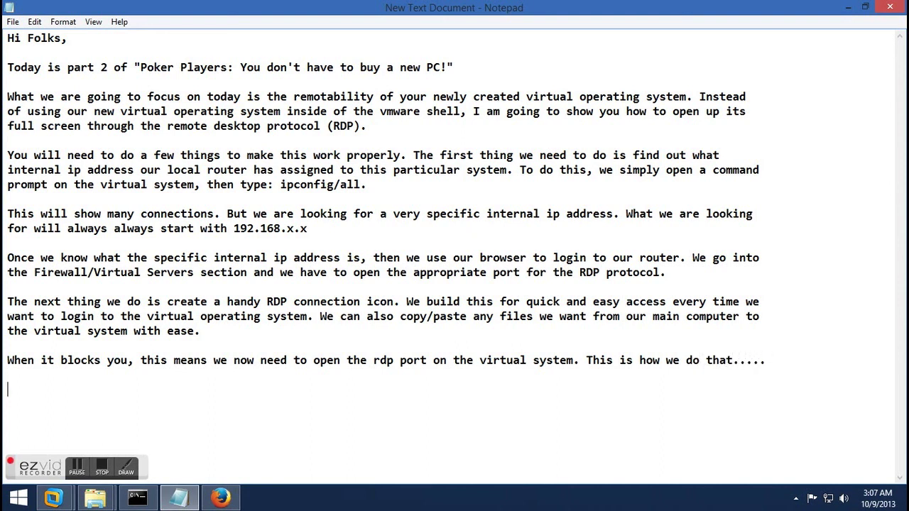
type(".....")
key("Return")
key("Return")
left_click(847, 7)
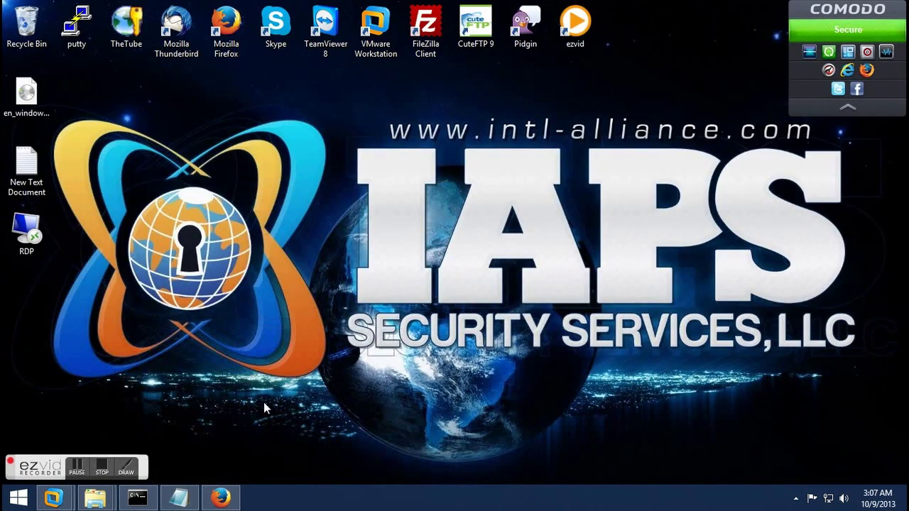
Switch to the Windows 8 x64 virtual machine in VMware Workstation, minimize its command prompt and open its Control Panel
mouse_move(54, 497)
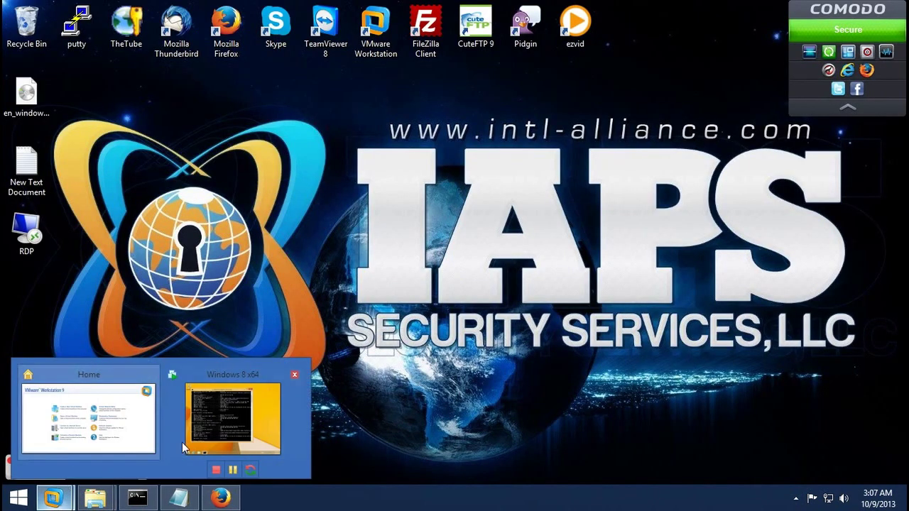
left_click(234, 415)
left_click(587, 223)
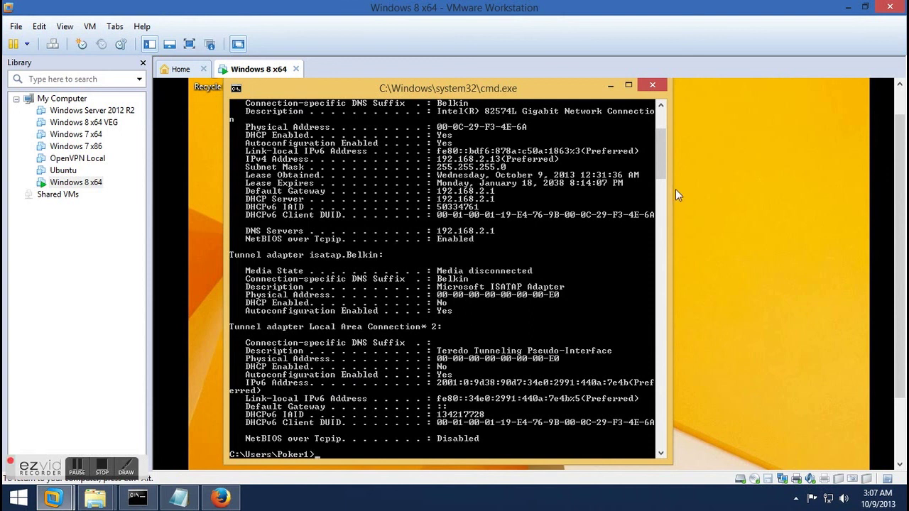
left_click(610, 86)
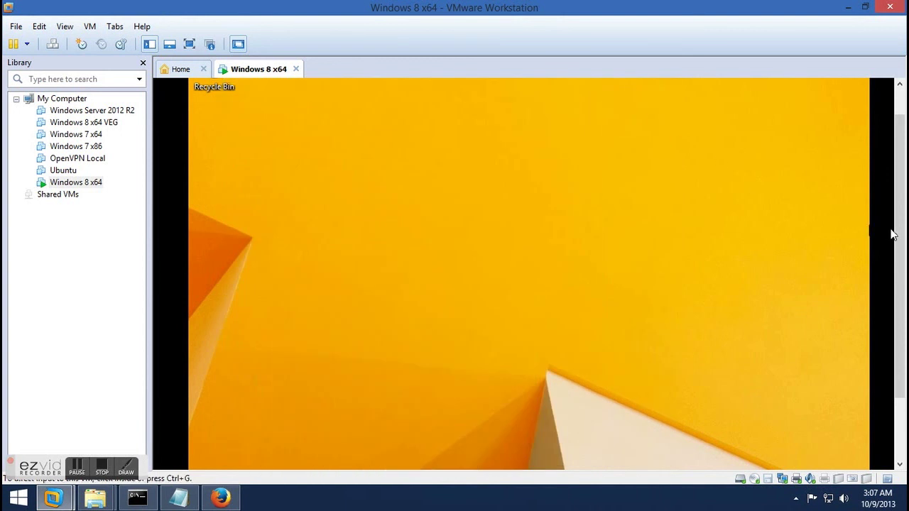
left_click_drag(899, 233, 899, 300)
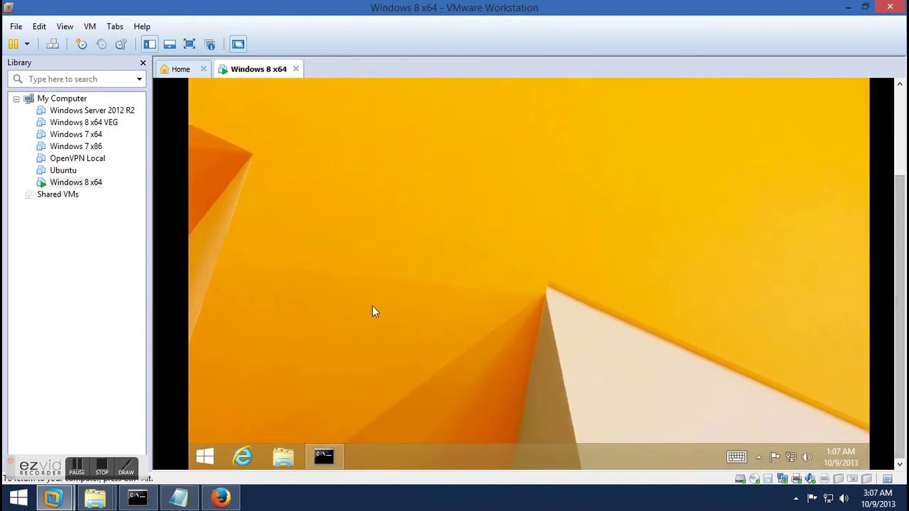
right_click(205, 456)
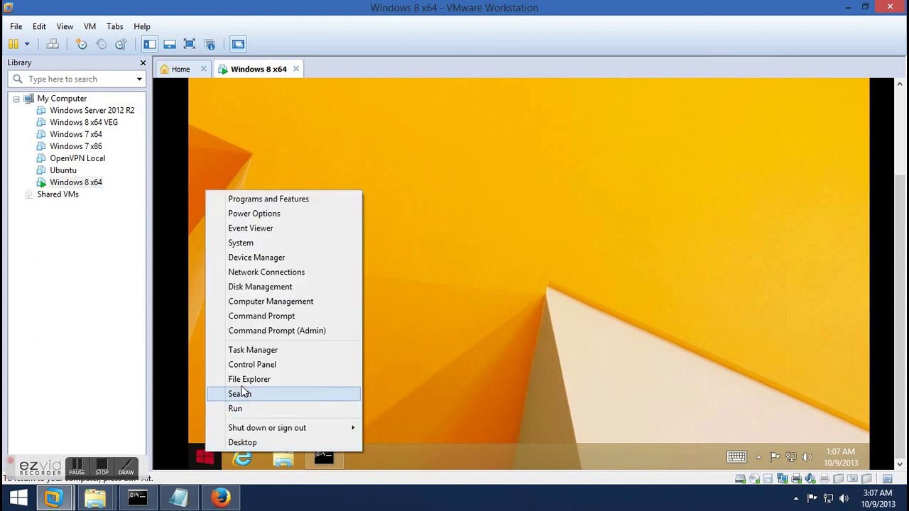
left_click(250, 365)
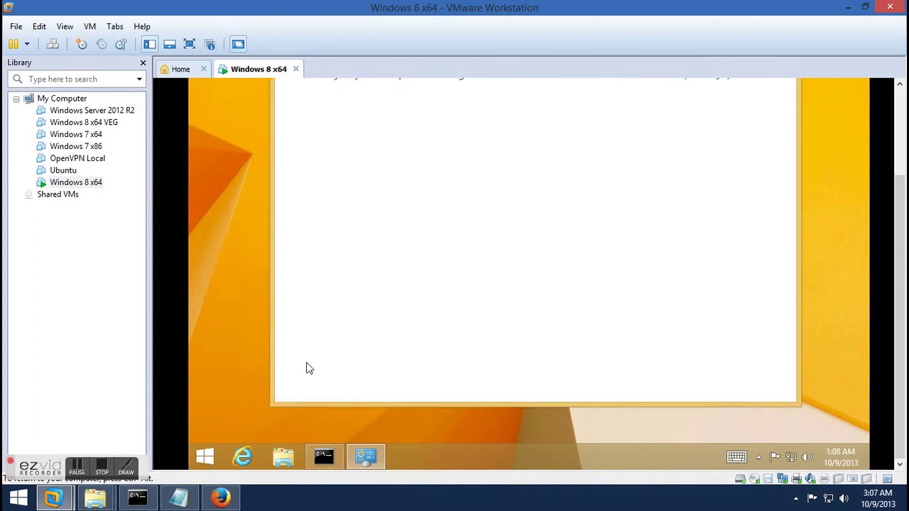
Show the virtual machine's Control Panel items as small icons and open System
left_click_drag(899, 330, 901, 289)
left_click(715, 122)
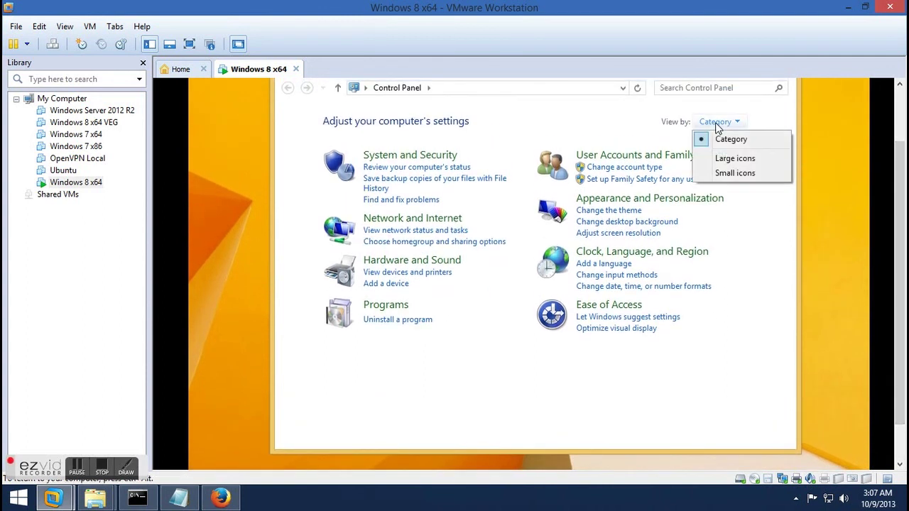
left_click(725, 173)
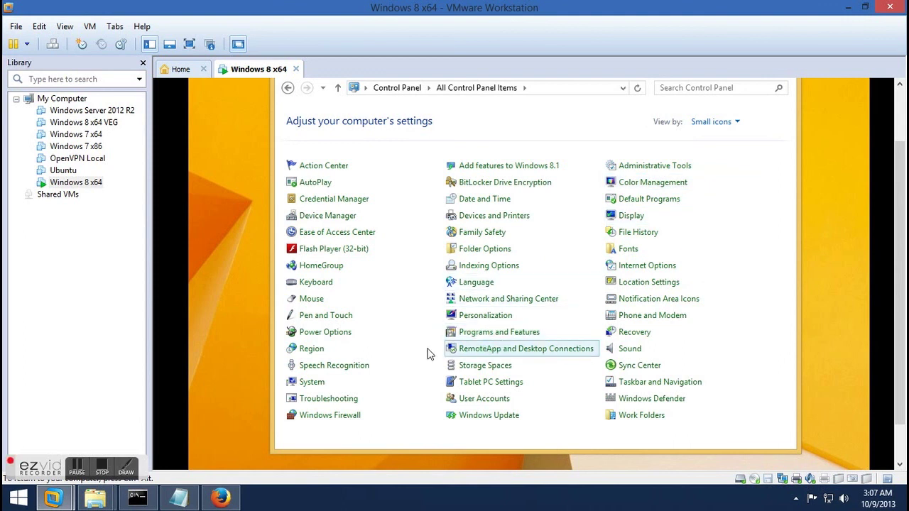
left_click(304, 384)
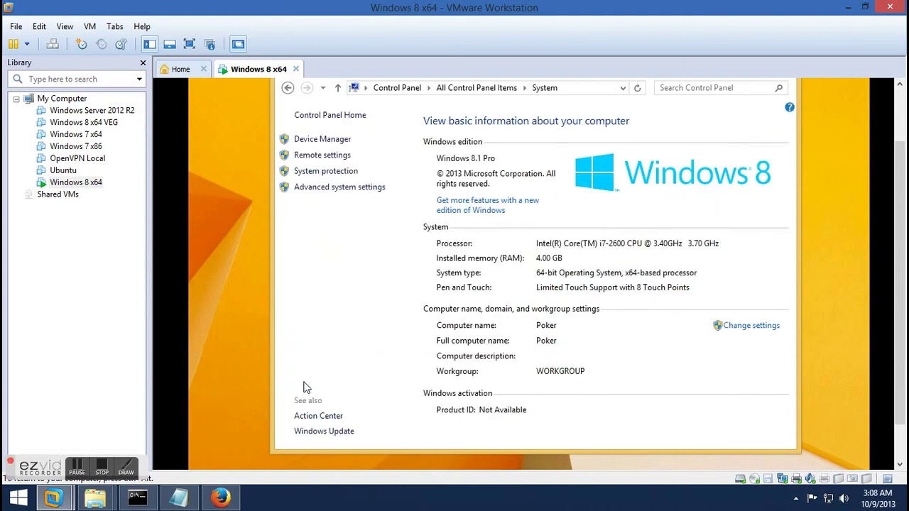
Allow remote connections to this computer in the Remote section of the virtual machine's System Properties and apply the change
left_click(340, 188)
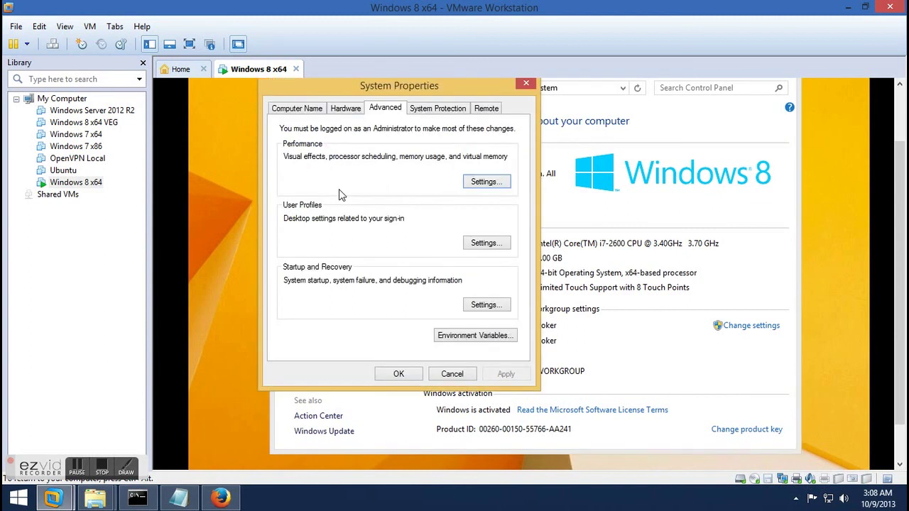
left_click(488, 109)
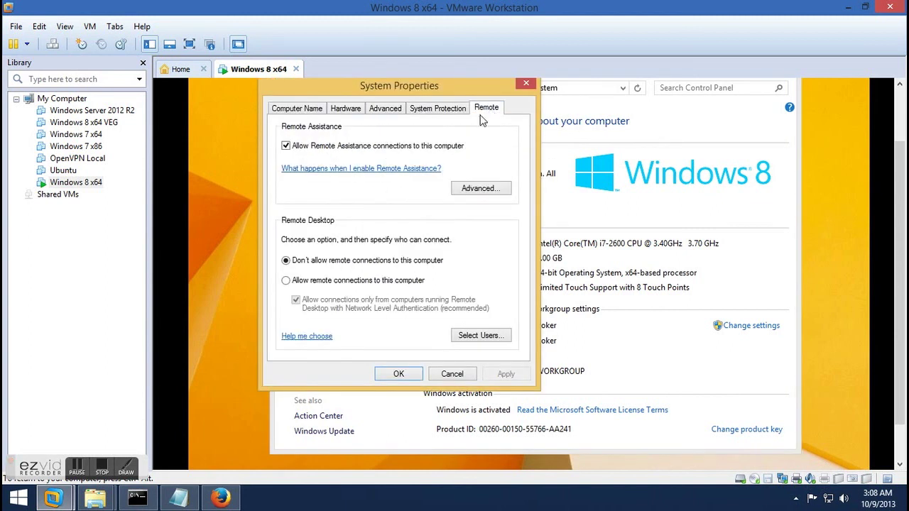
left_click(335, 283)
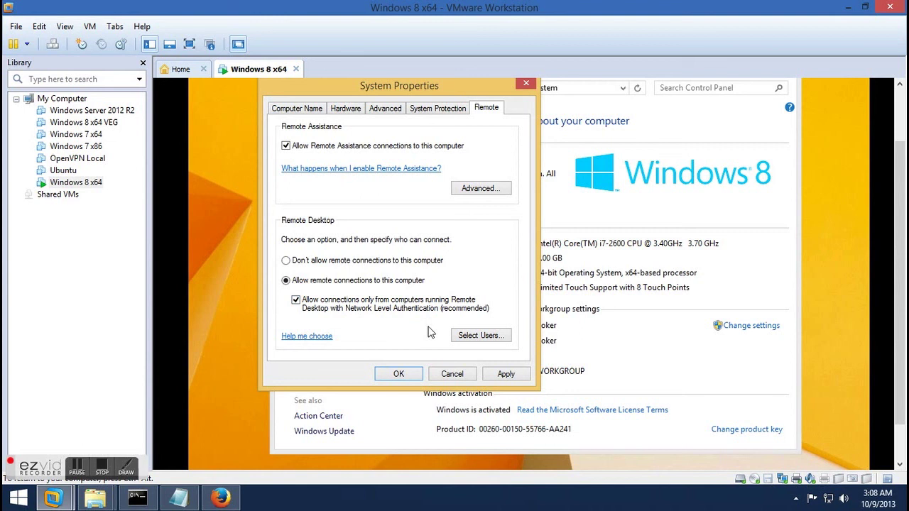
left_click(500, 374)
left_click(397, 375)
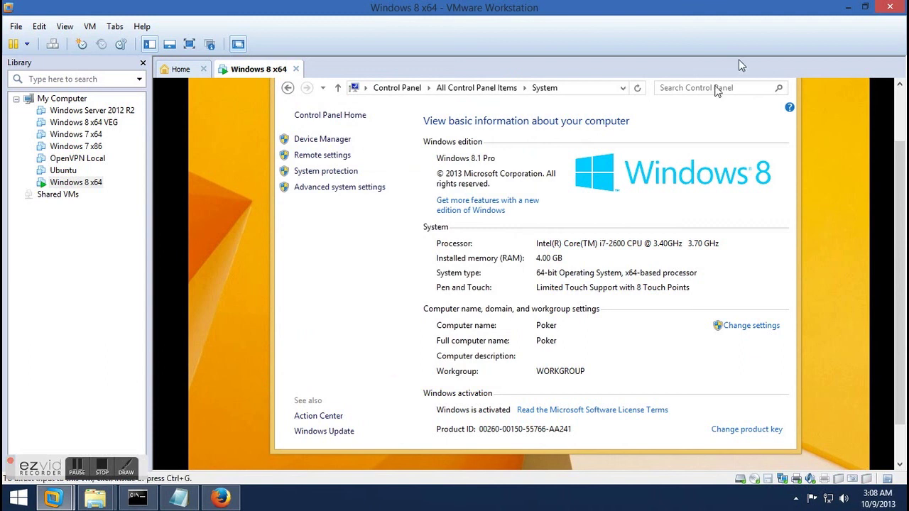
Minimize VMware Workstation, try to connect with the RDP desktop shortcut and cancel the attempt
left_click(849, 8)
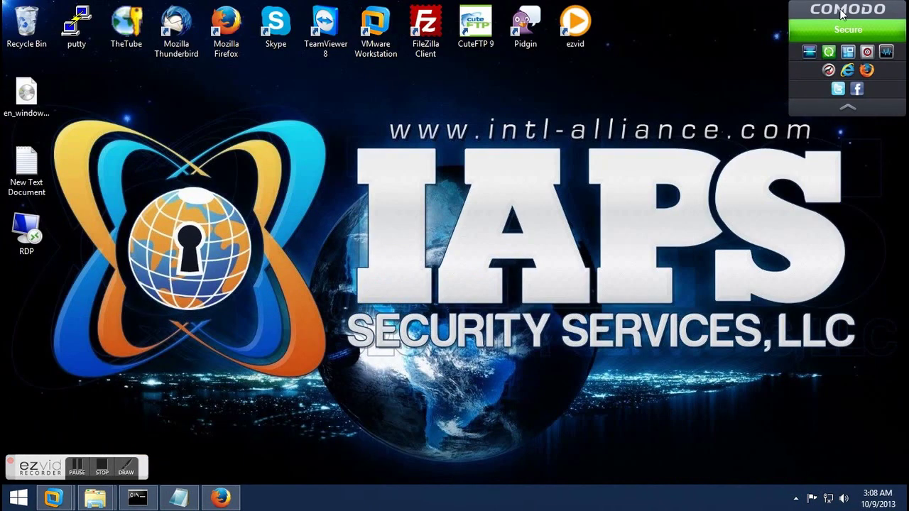
double_click(31, 231)
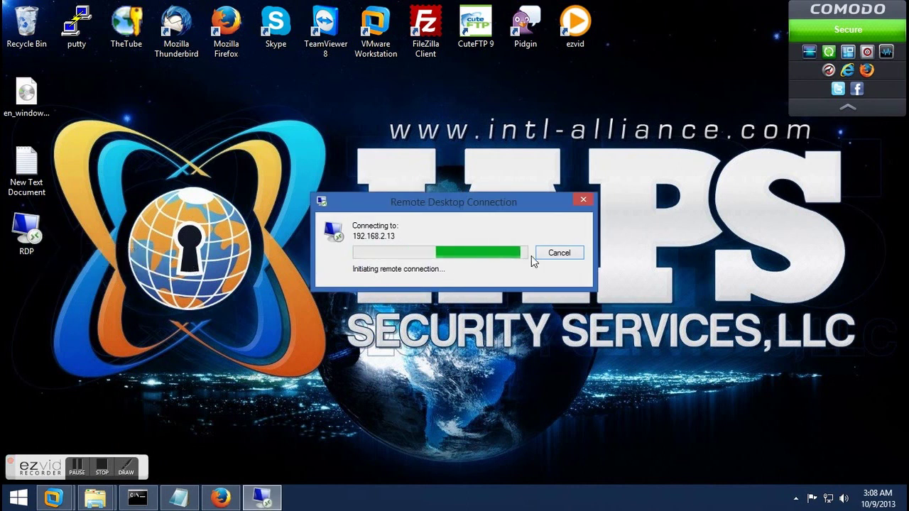
left_click(558, 253)
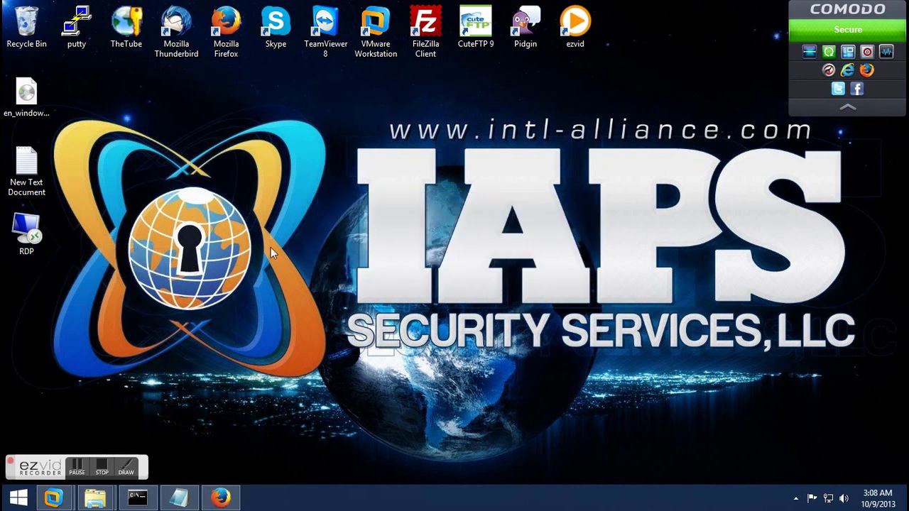
Launch the RDP shortcut again, enter and remember the account password, and connect despite the certificate errors, turning off further prompts for this computer
double_click(25, 227)
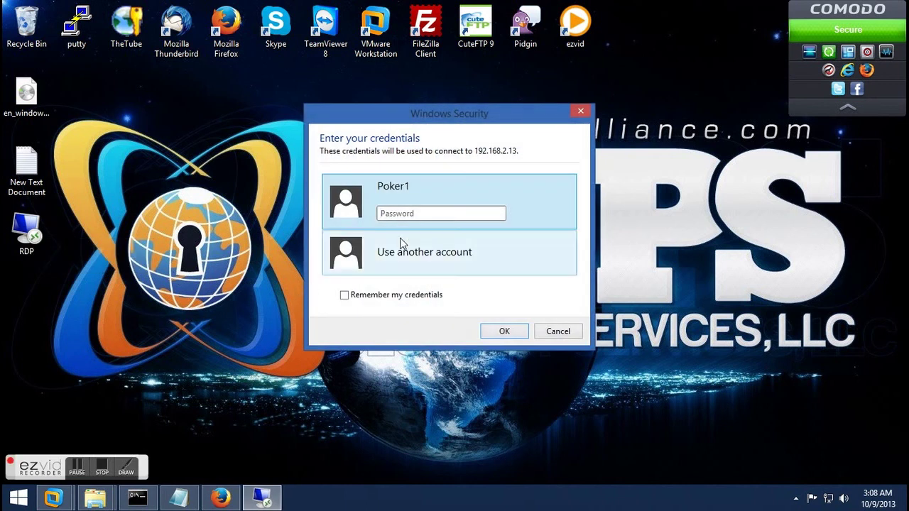
left_click(428, 213)
type("••••••••••")
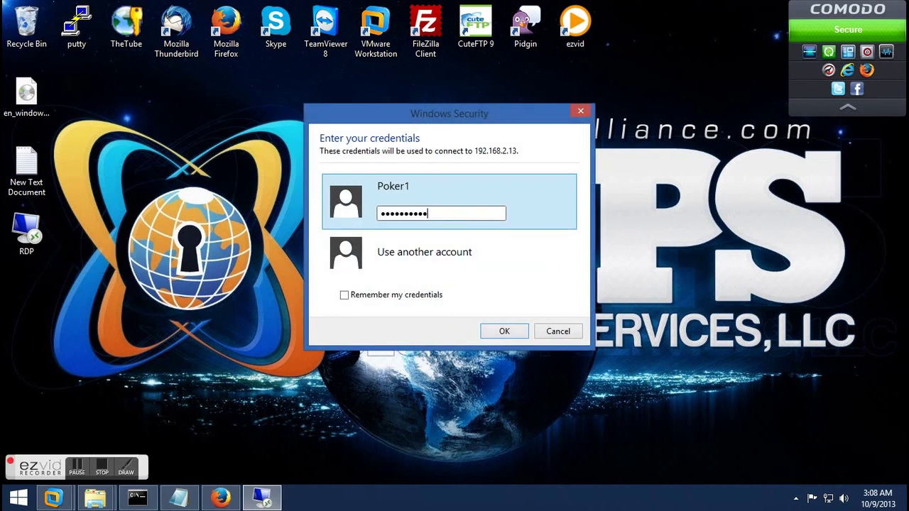
left_click(406, 296)
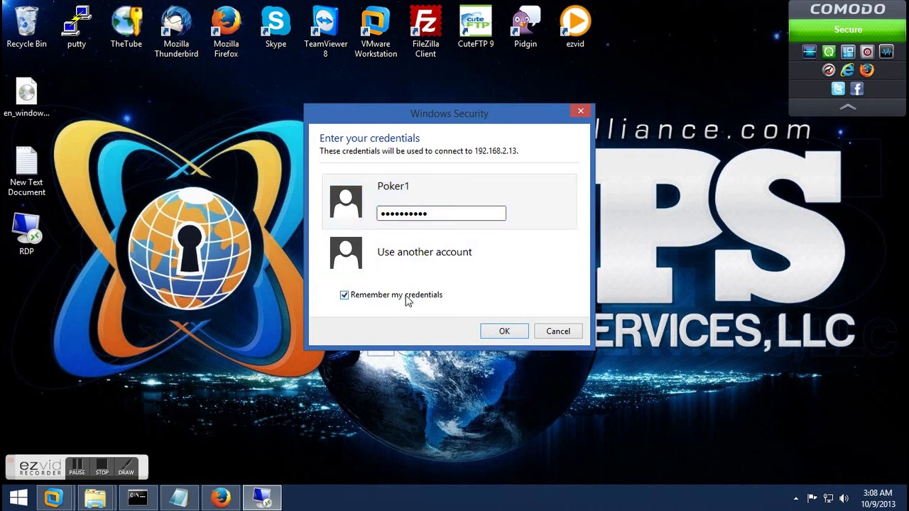
left_click(502, 331)
left_click(450, 332)
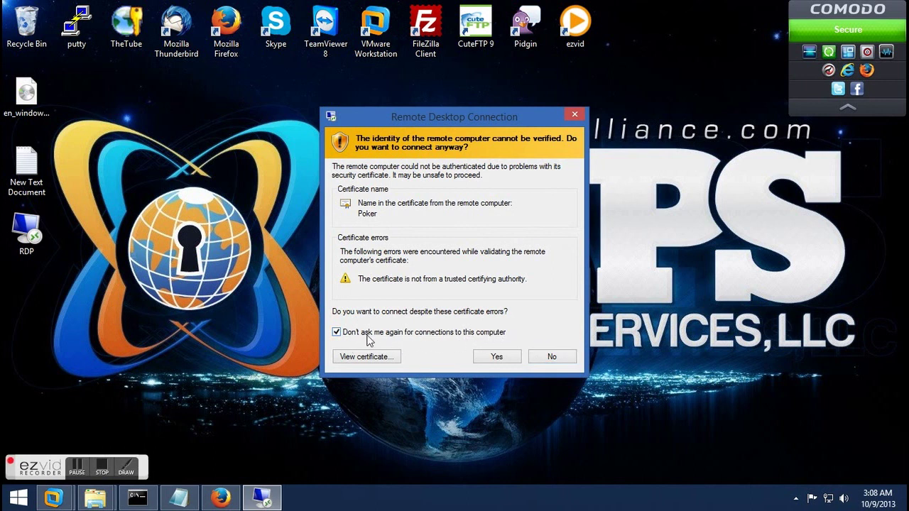
left_click(490, 357)
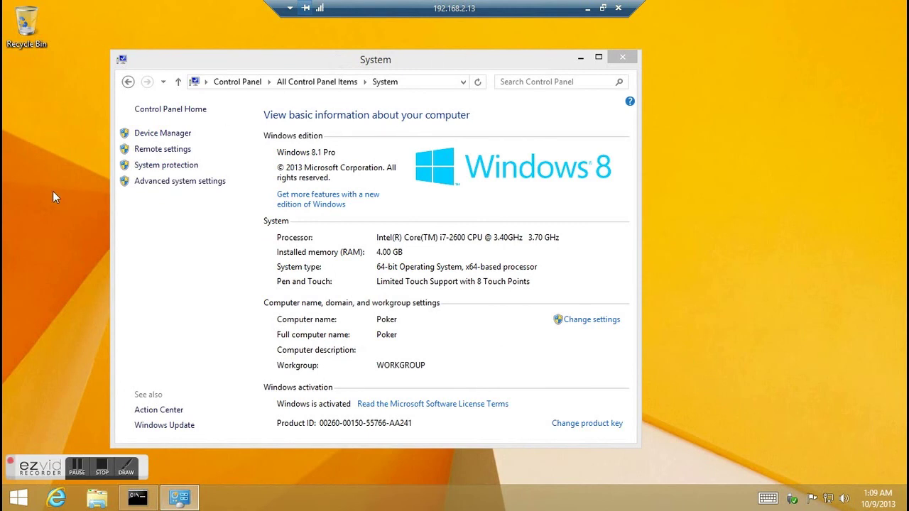
Close the System window in the remote session and take the session out of full screen into a window placed over the host desktop
left_click(622, 58)
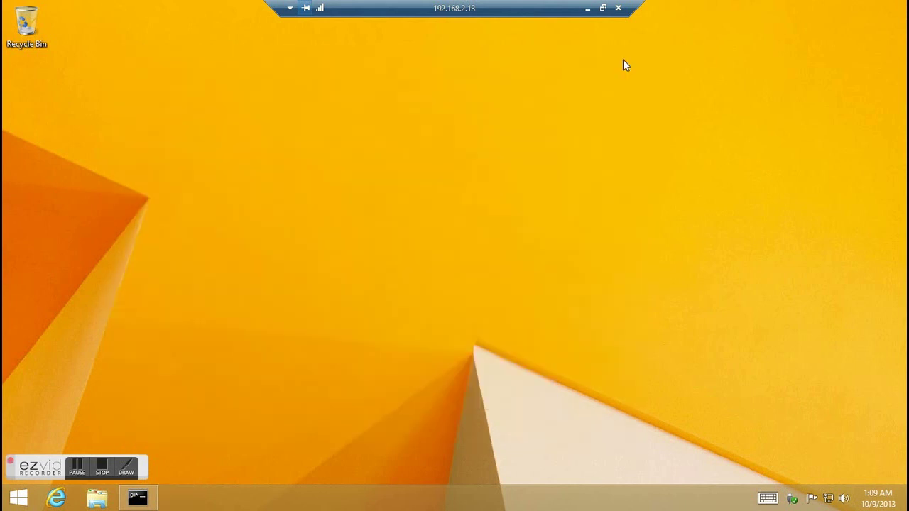
left_click(603, 9)
left_click_drag(345, 12, 471, 44)
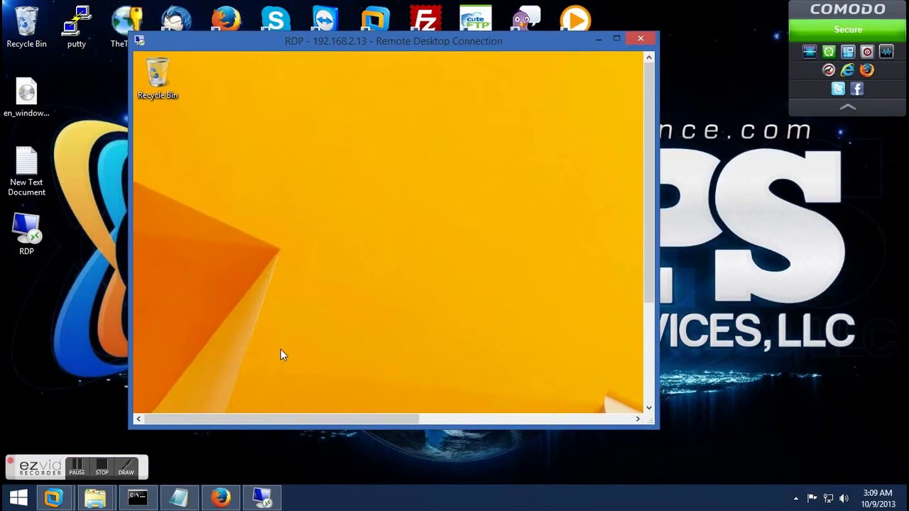
Switch to Notepad and add "Now we can copy/paste files, and load up everything we need for our virtual system. Thats all there is to it. :)"
left_click(179, 497)
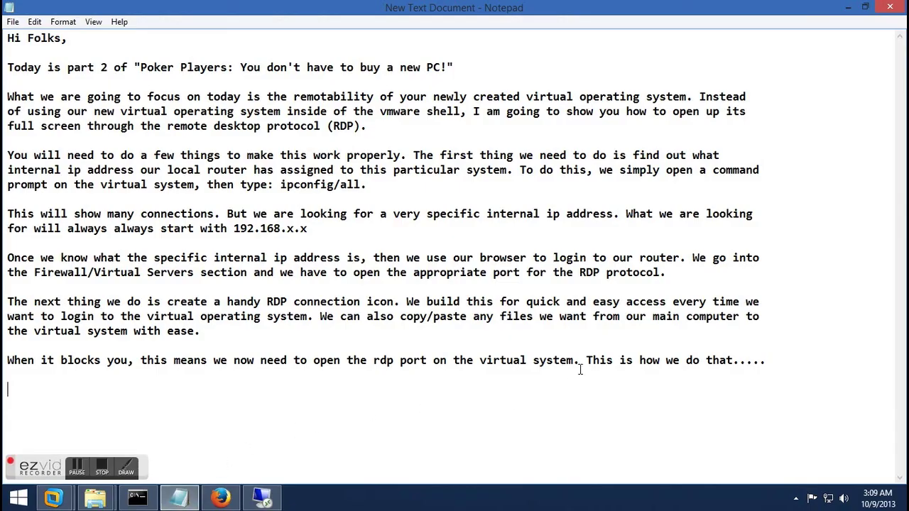
type("Now we can copy/paste files,")
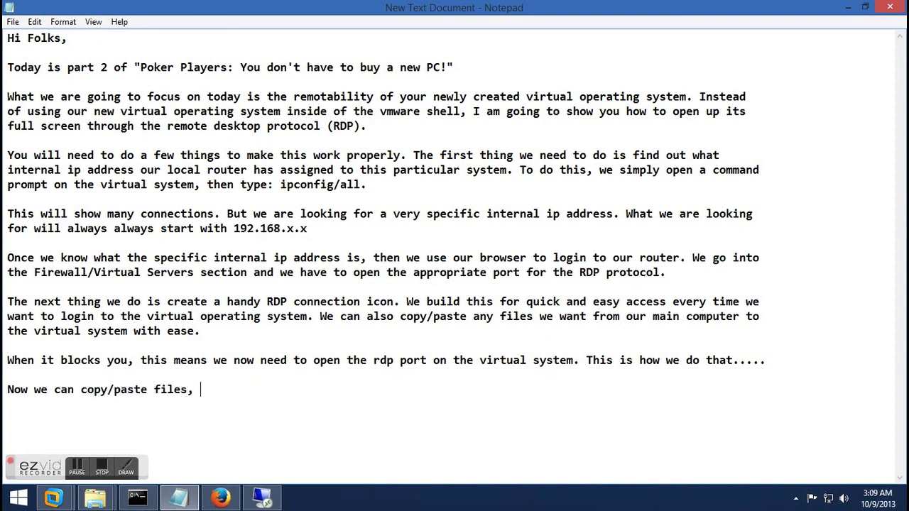
type(" and load up everyth")
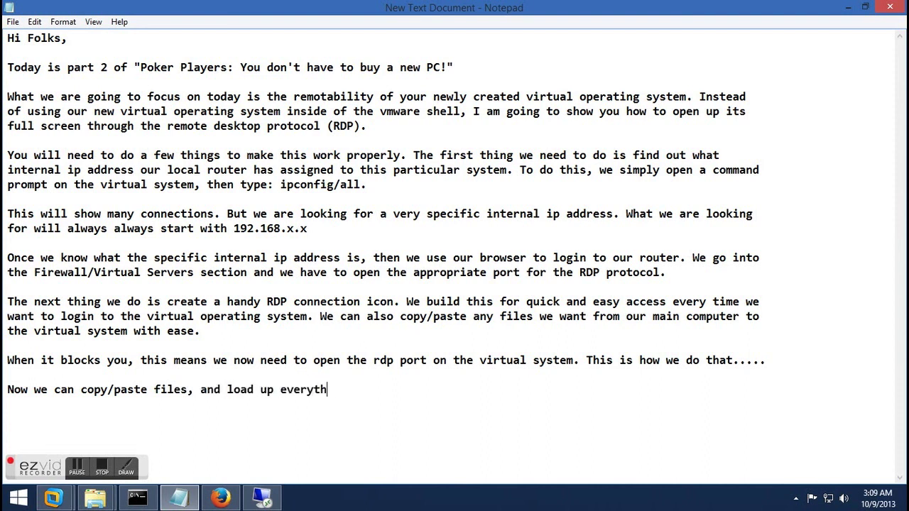
type("ing we need")
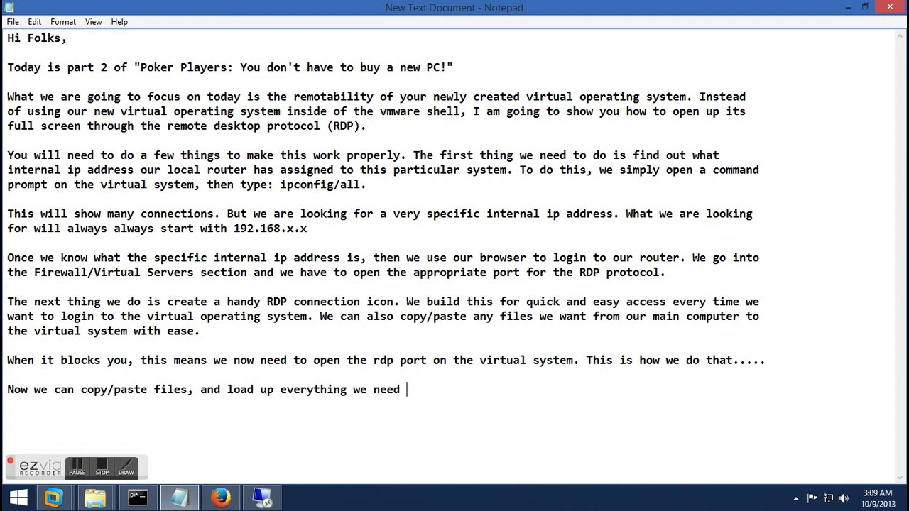
type(" for our virtual system")
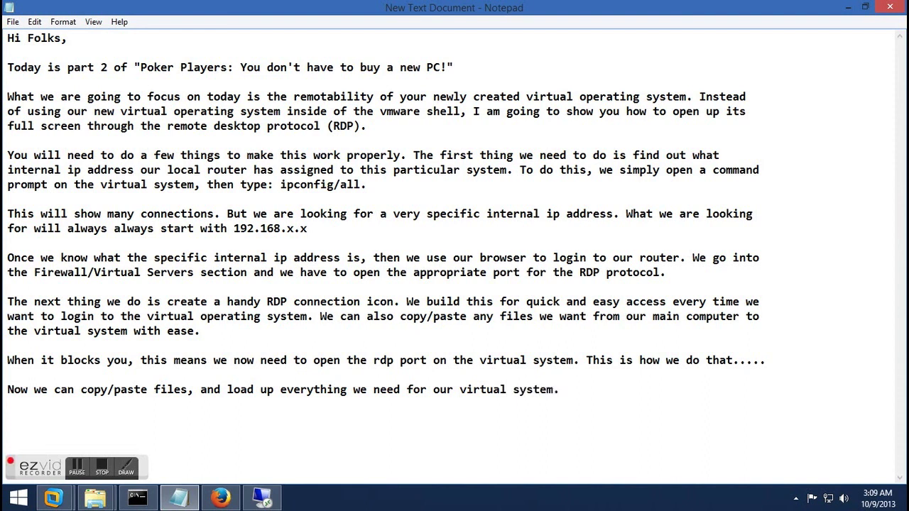
type(". Thats all there is t")
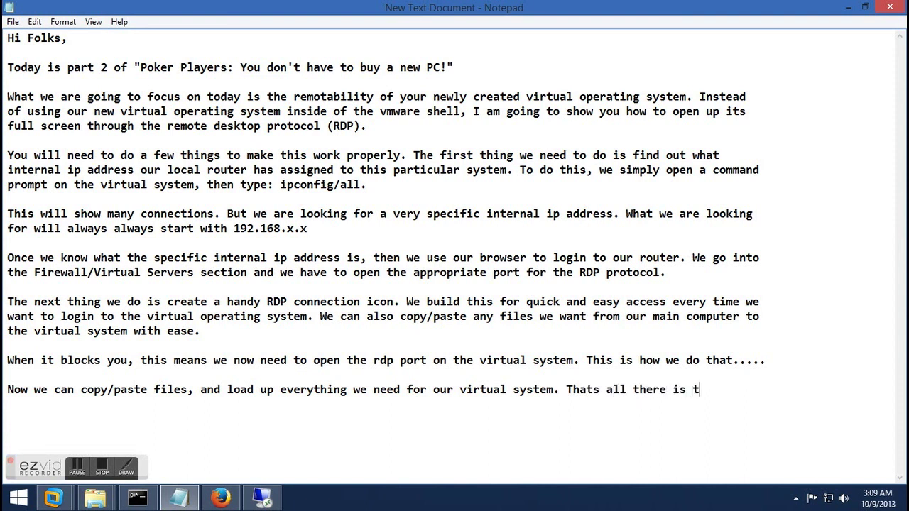
type("o it. :)")
left_click(849, 10)
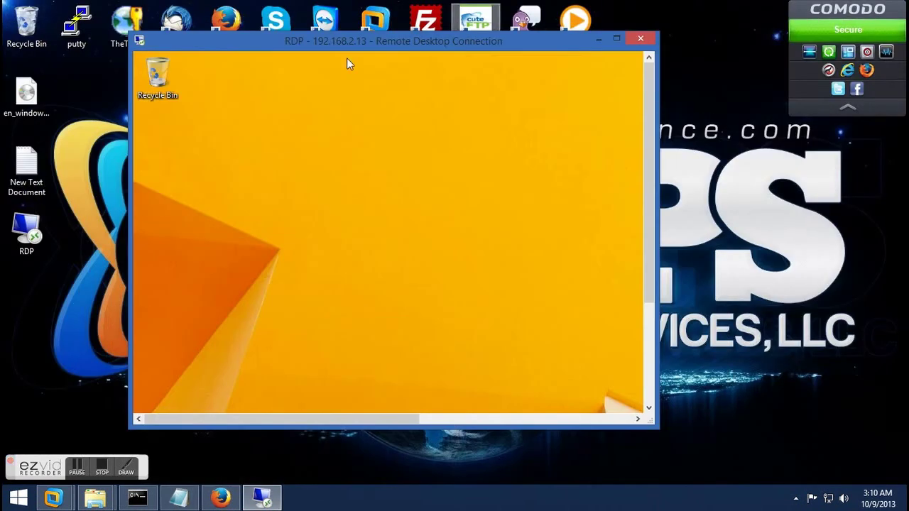
Copy the New Text Document file from the host desktop and paste it onto the desktop of the remote session
right_click(37, 183)
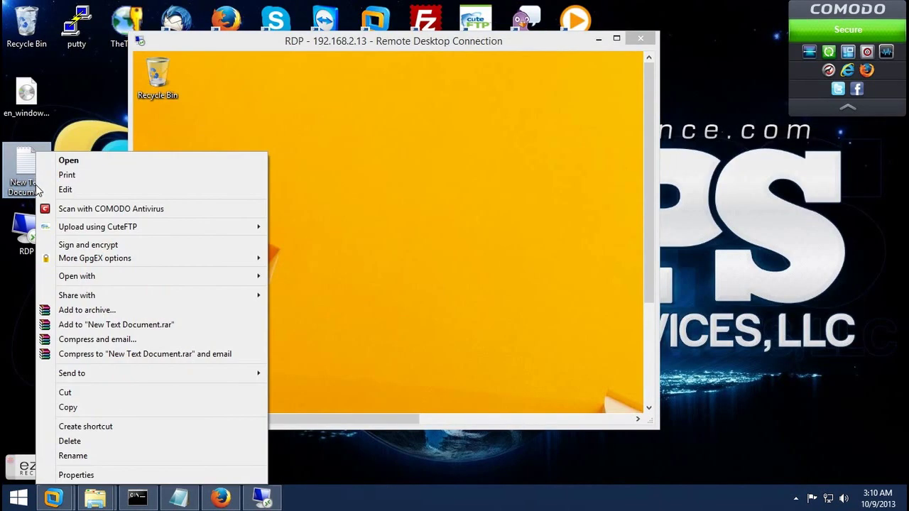
left_click(67, 409)
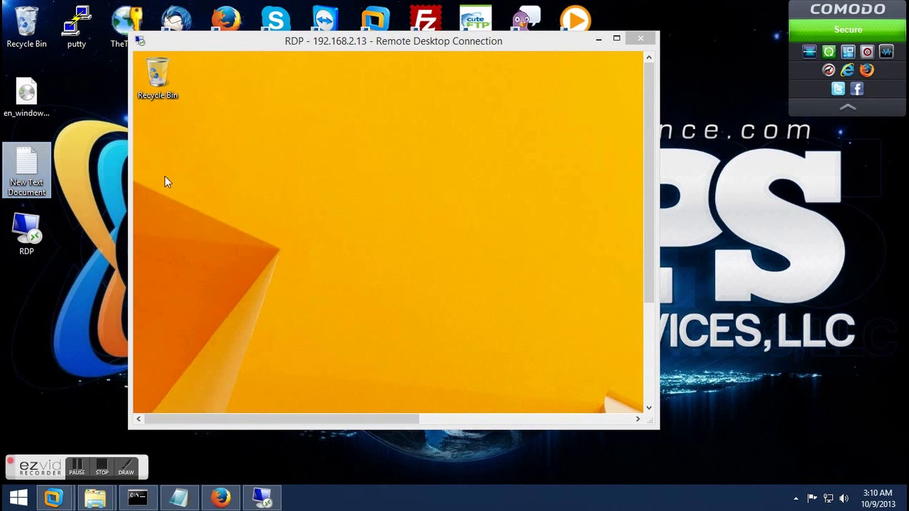
right_click(161, 132)
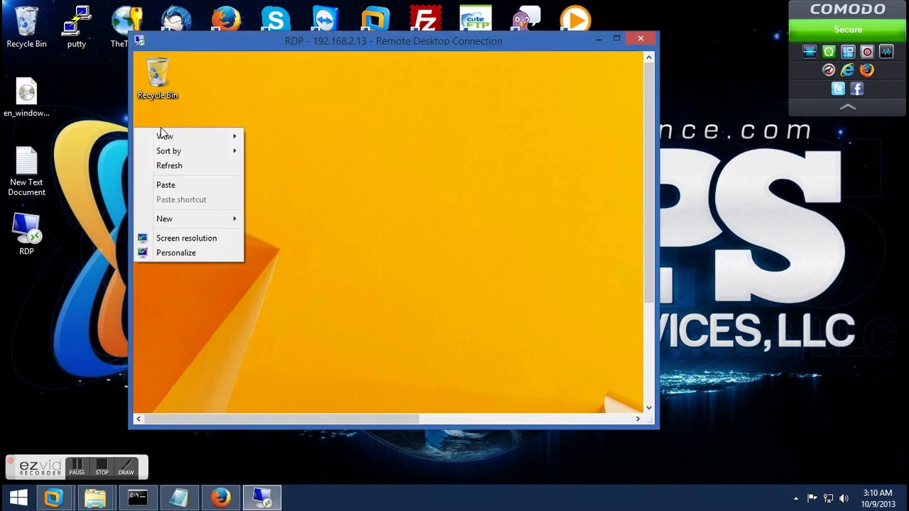
left_click(166, 185)
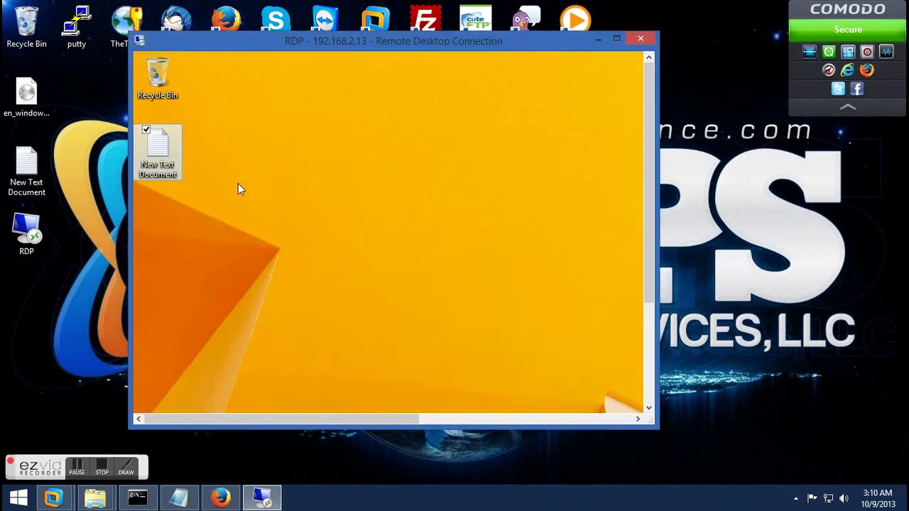
Expand the remote session to full screen, then close the Remote Desktop connection to return to the host desktop
left_click(615, 39)
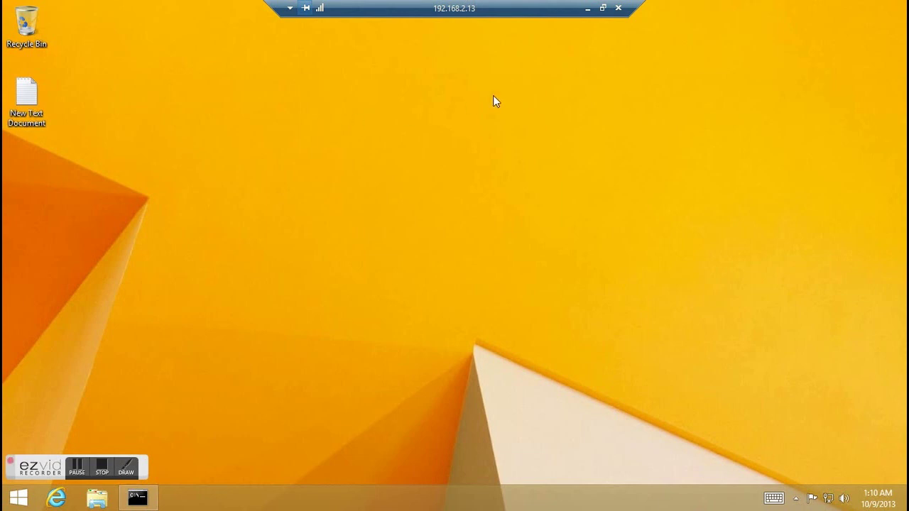
left_click(617, 9)
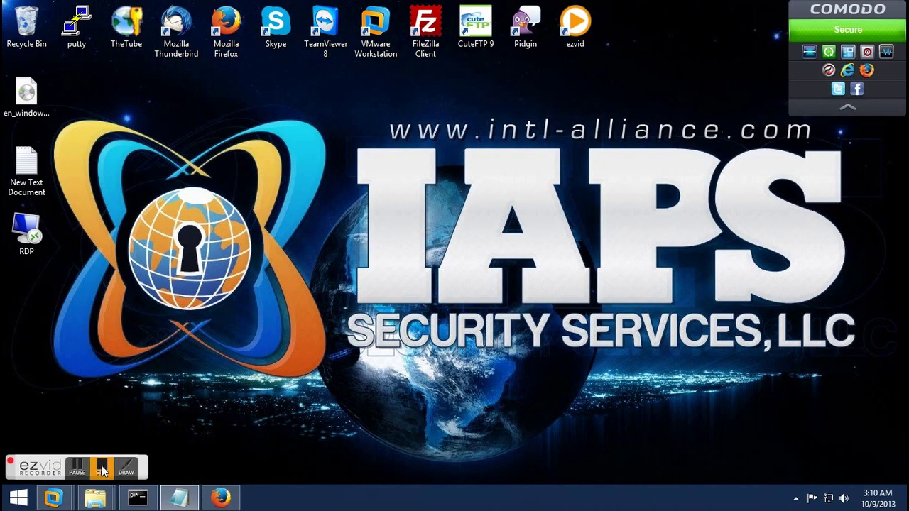